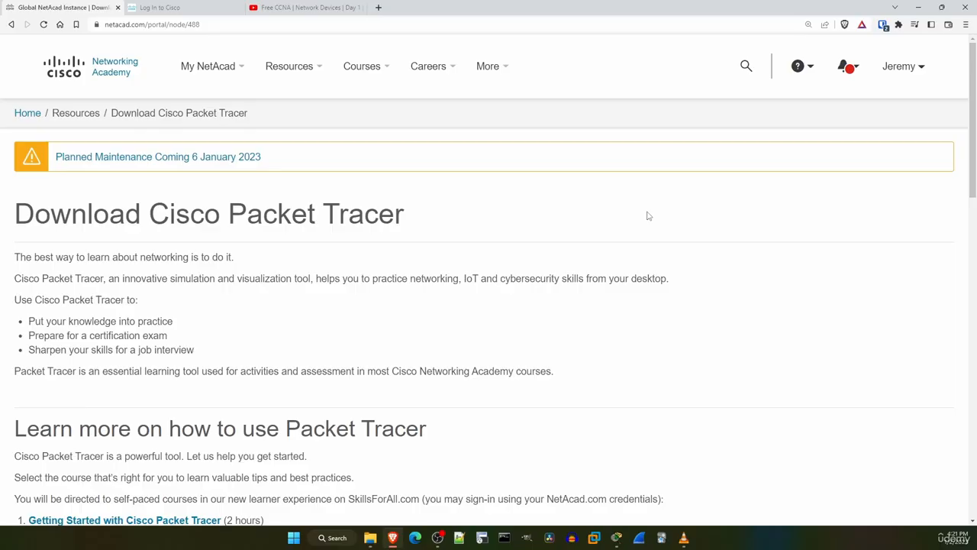
Read the heading and the introductory description of Cisco Packet Tracer on the NetAcad download page.
left_click_drag(155, 211, 487, 217)
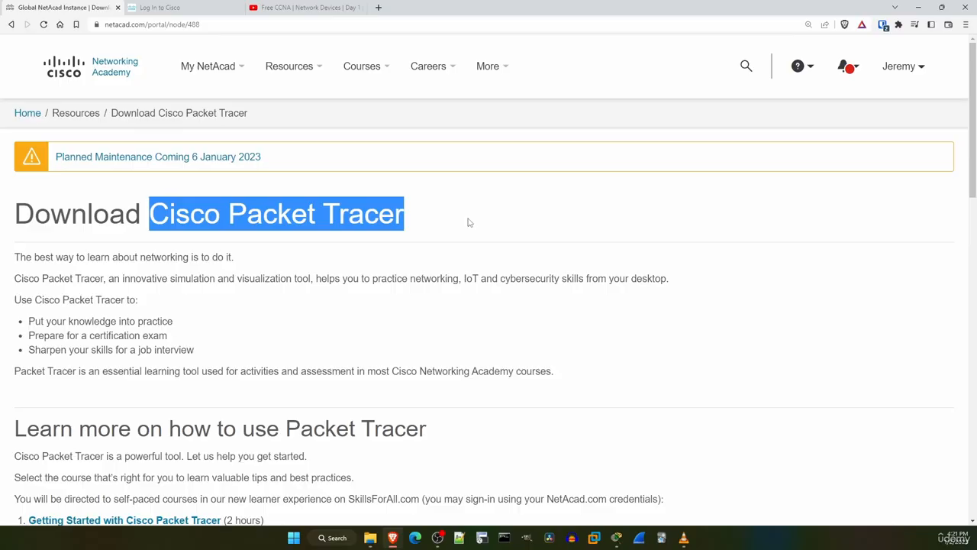
left_click(459, 223)
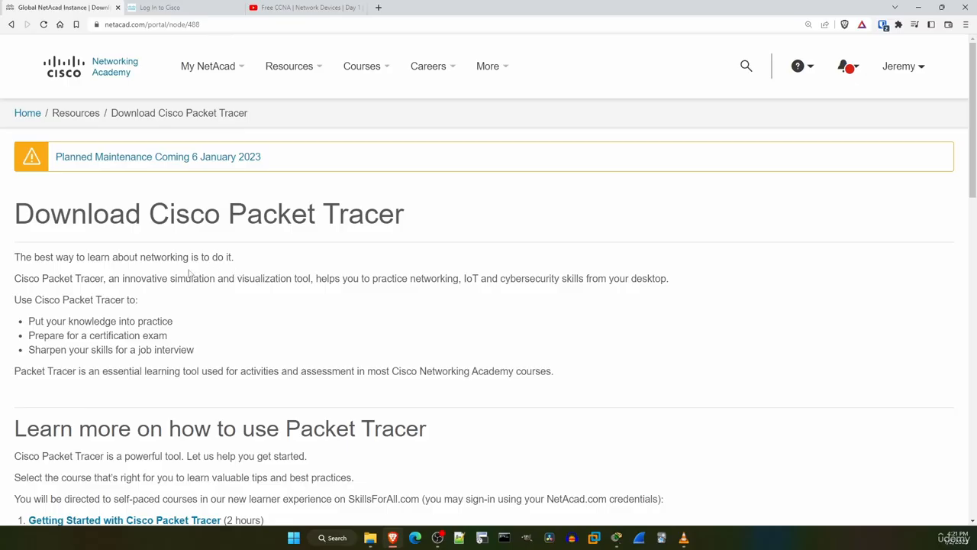
triple_click(87, 277)
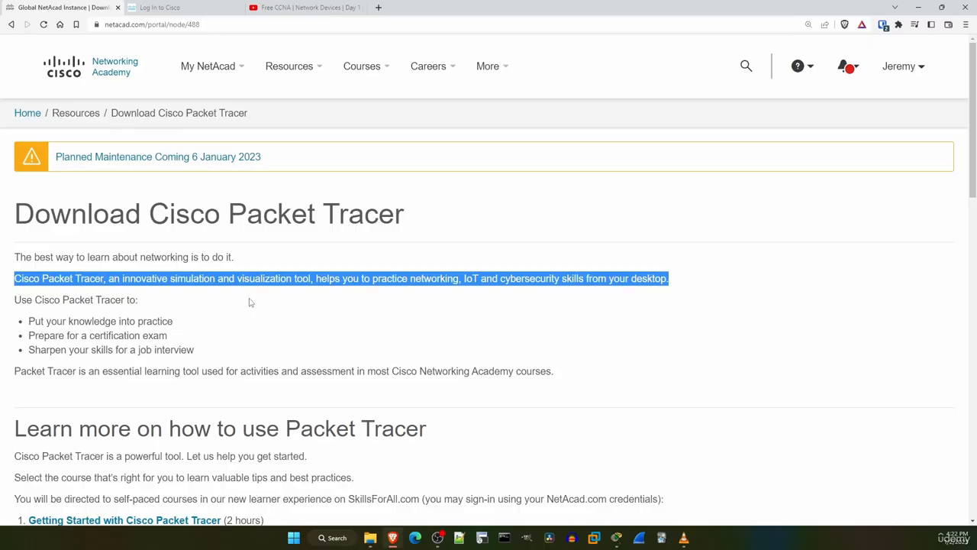
left_click(250, 302)
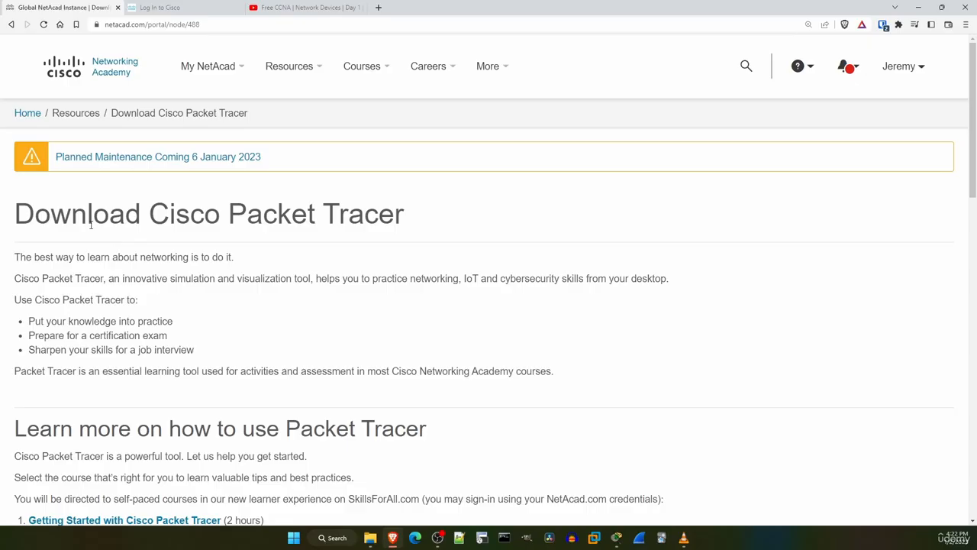
left_click_drag(15, 213, 420, 210)
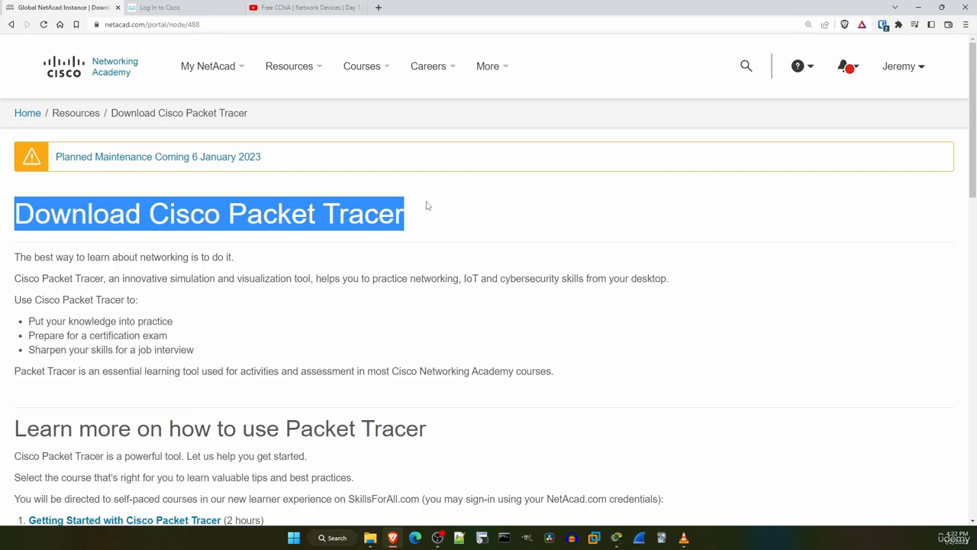
left_click(305, 102)
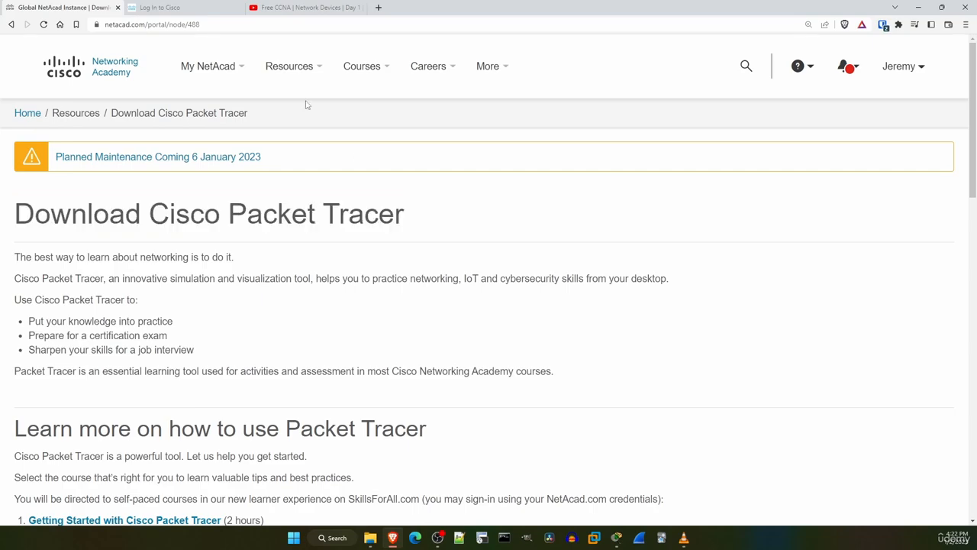
View the Cisco login page and find the sign-up option for people without an account.
left_click(220, 8)
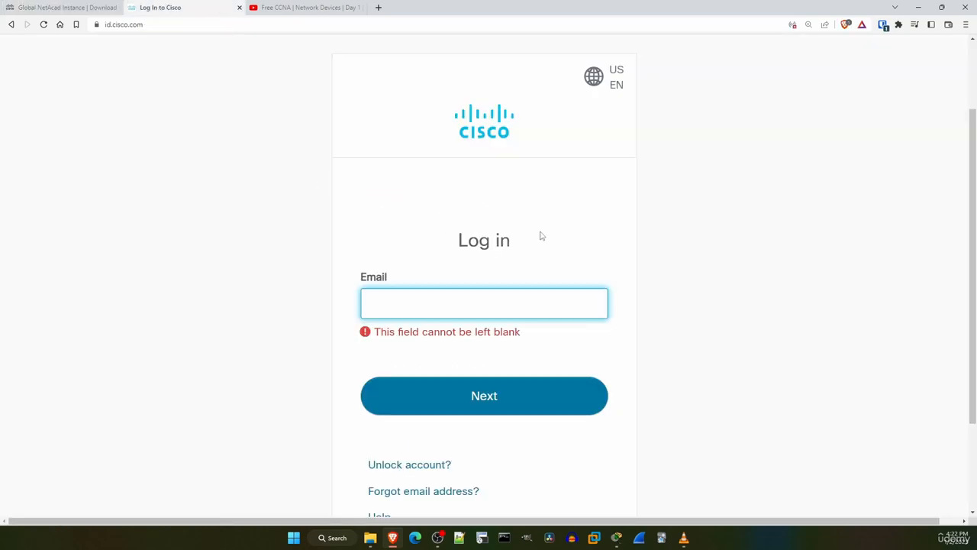
left_click(293, 219)
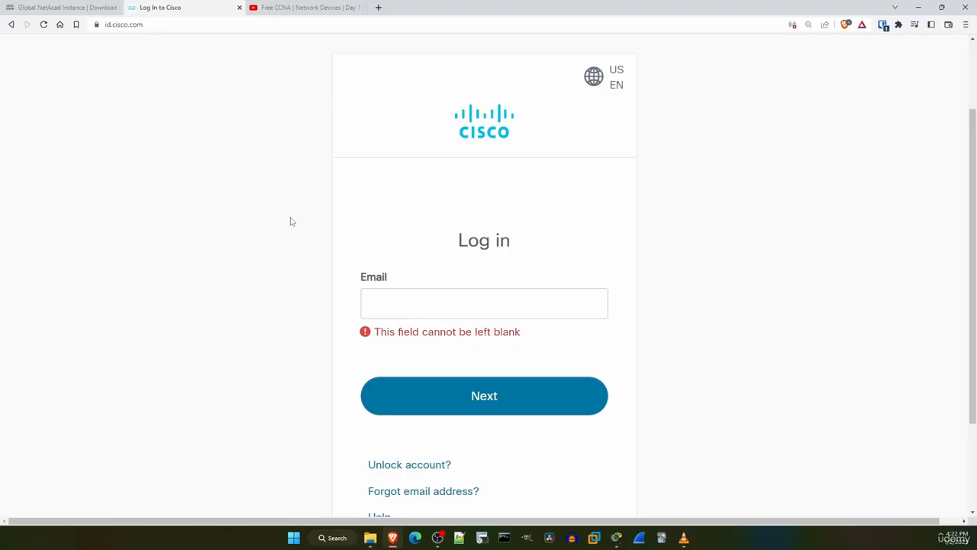
scroll(310, 229, "down", 2)
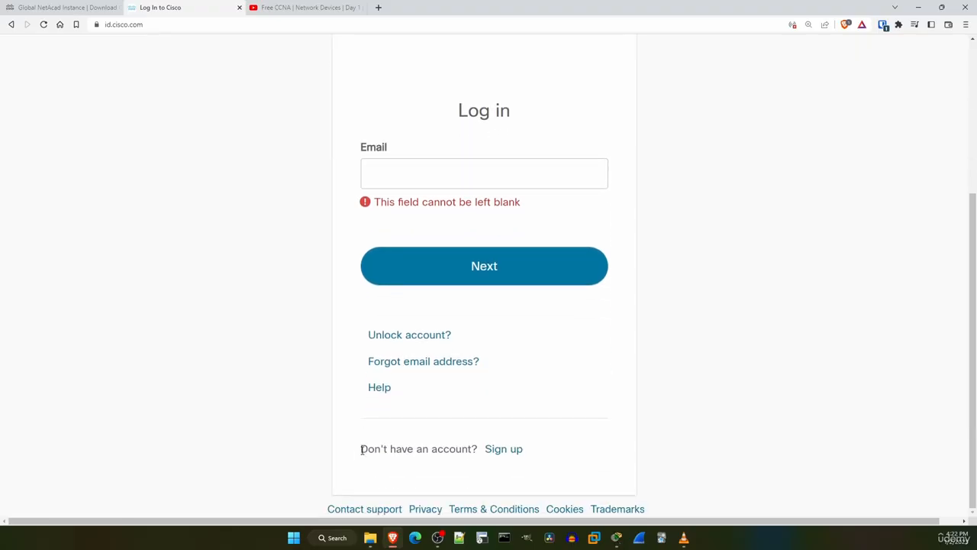
left_click_drag(362, 448, 529, 459)
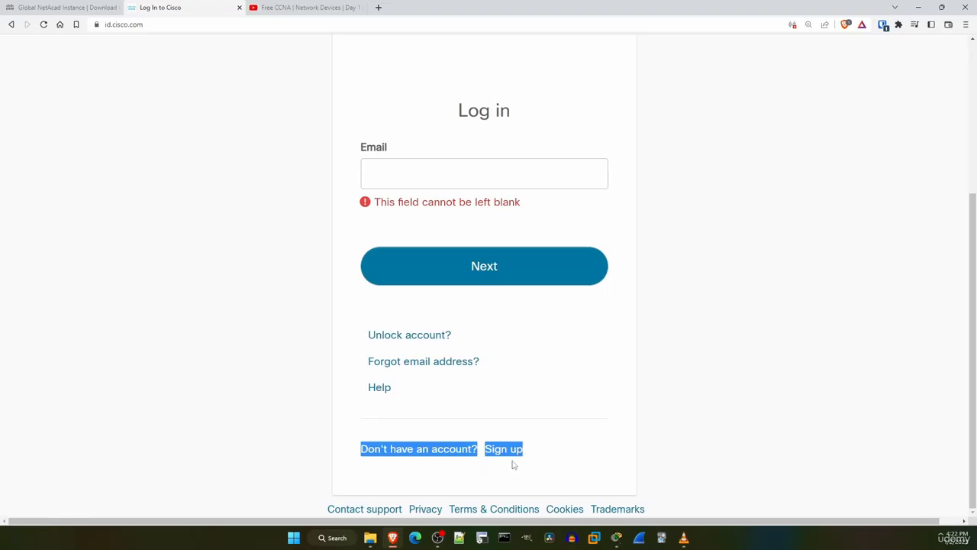
left_click(497, 463)
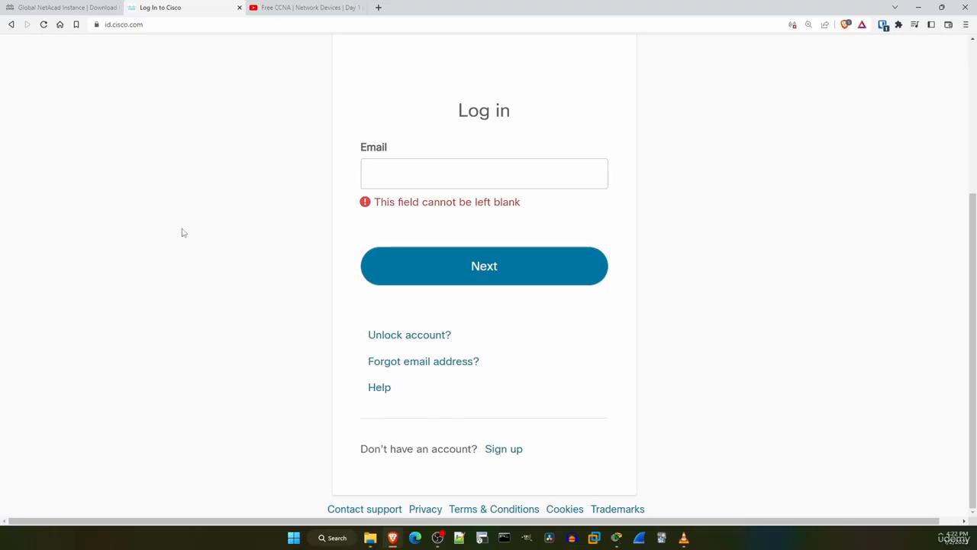
Return to the NetAcad download page and examine the Getting Started and Exploring Networking courses under Learn more on how to use Packet Tracer.
left_click(90, 7)
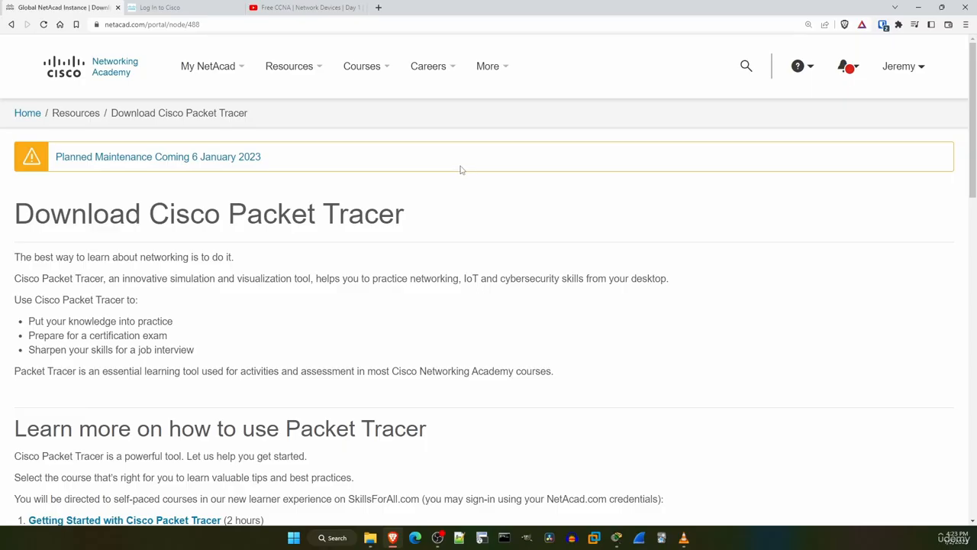
scroll(435, 195, "down", 4)
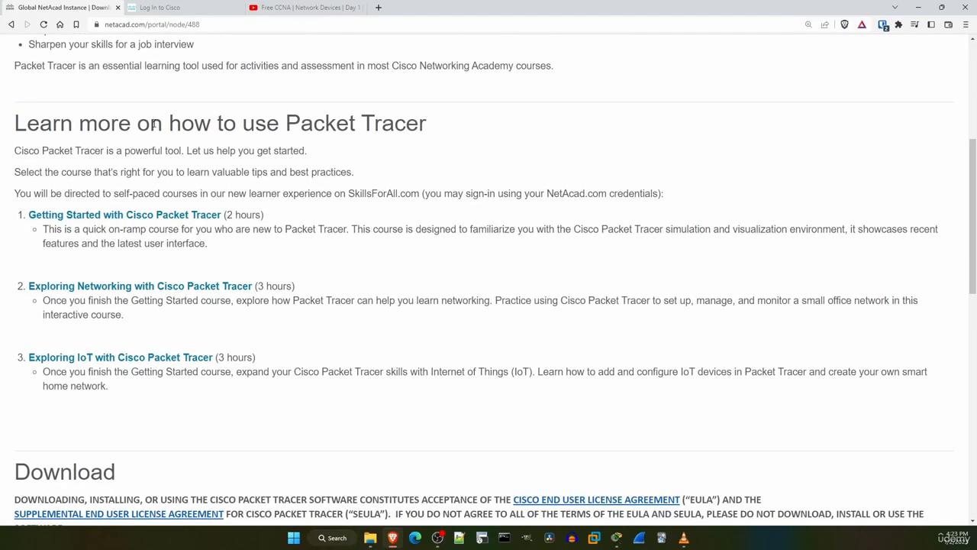
triple_click(154, 124)
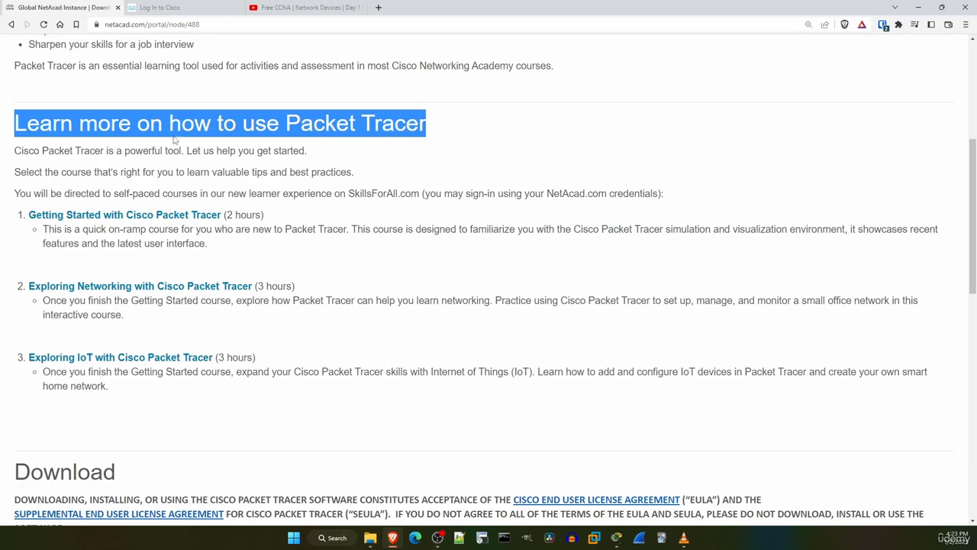
left_click(171, 143)
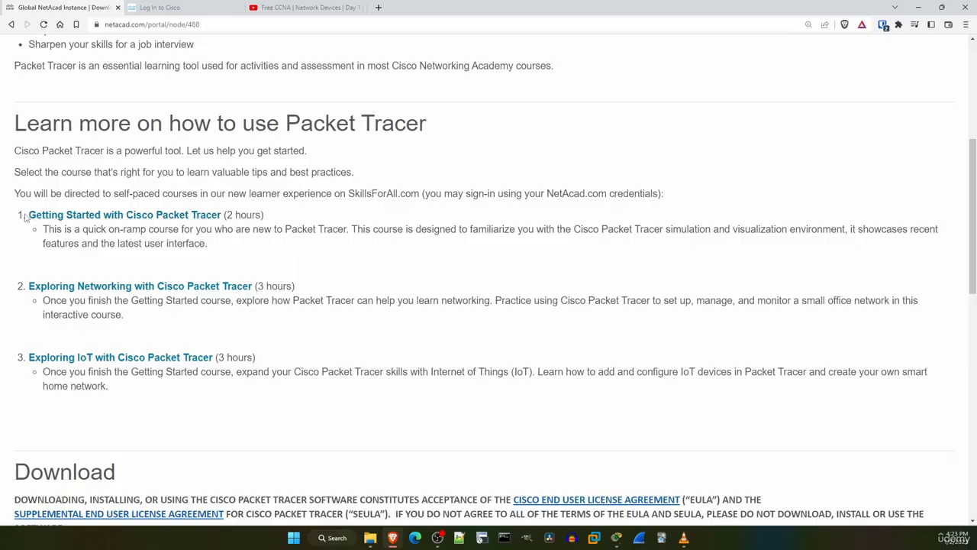
left_click_drag(28, 216, 265, 216)
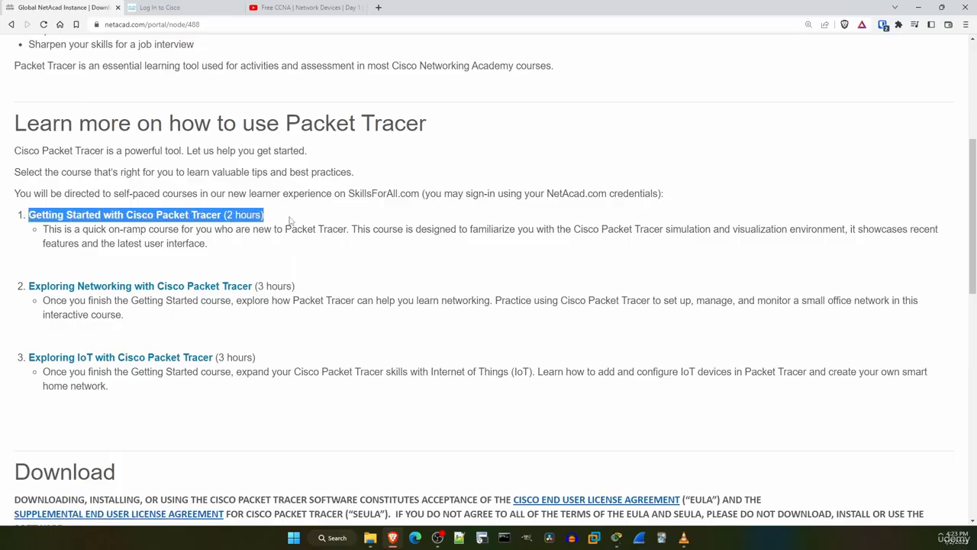
left_click(204, 253)
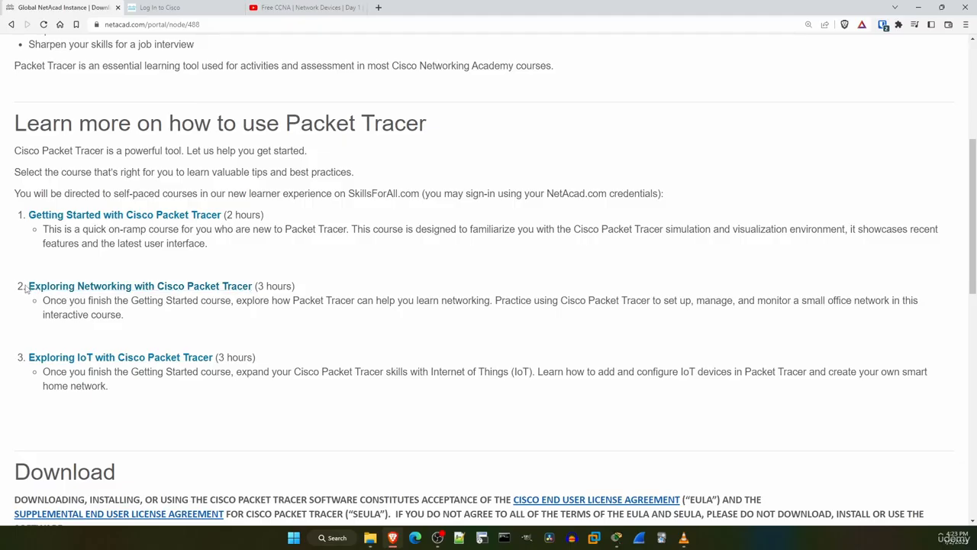
left_click_drag(25, 287, 294, 287)
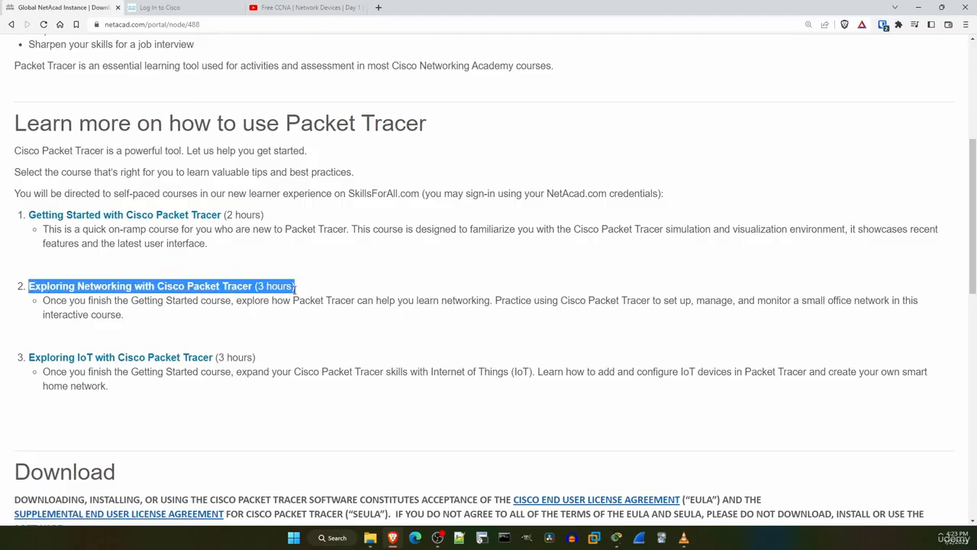
left_click(375, 279)
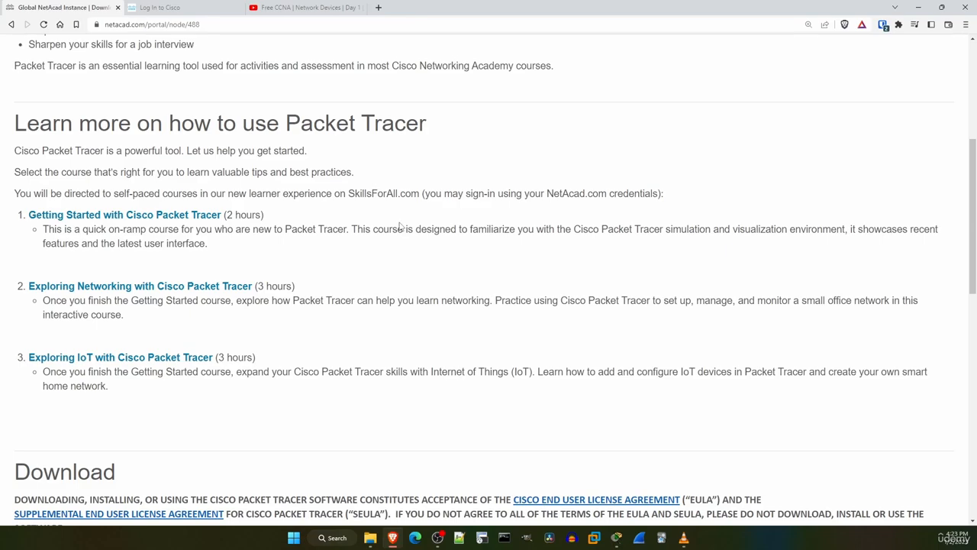
Examine the Download section, including the system requirements and the Windows, Ubuntu and macOS versions of Packet Tracer on offer.
scroll(399, 227, "down", 3)
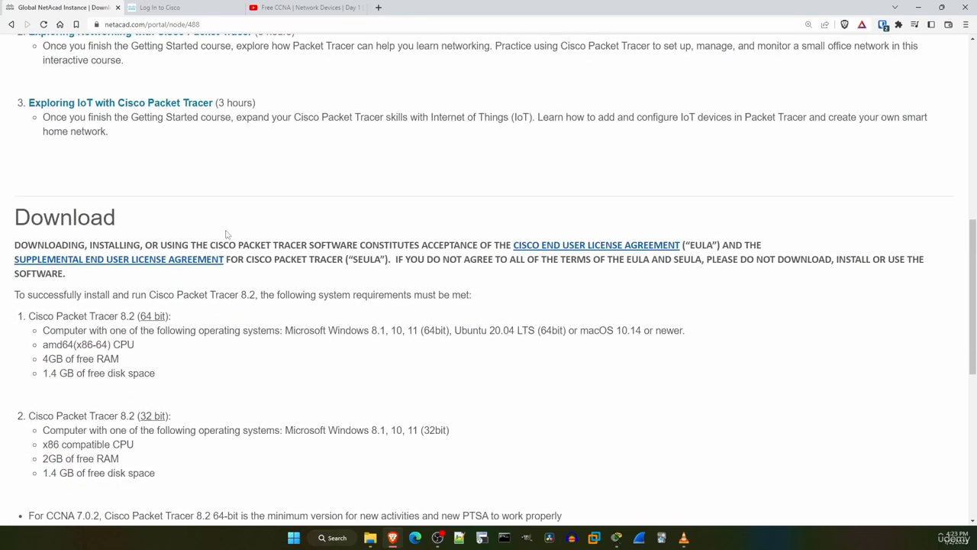
double_click(109, 219)
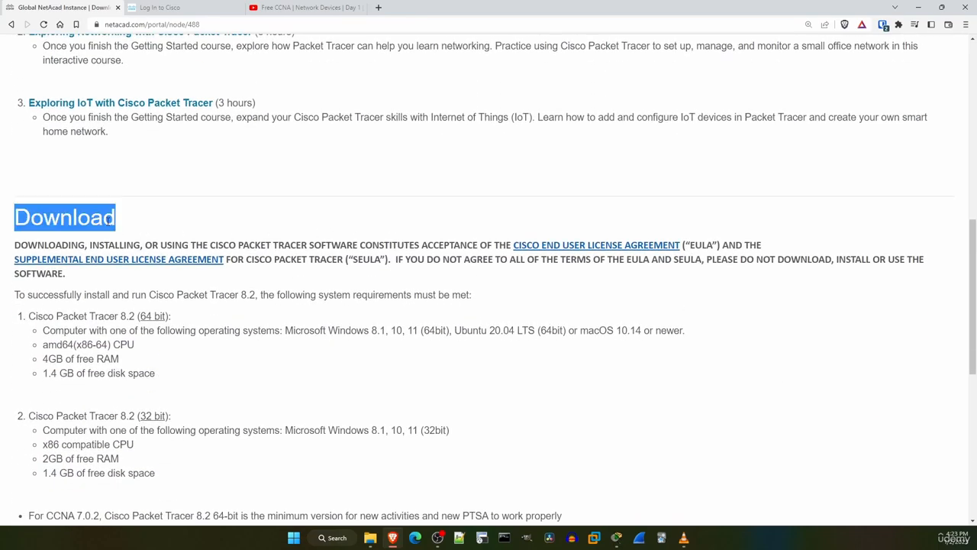
left_click(243, 223)
scroll(241, 223, "down", 5)
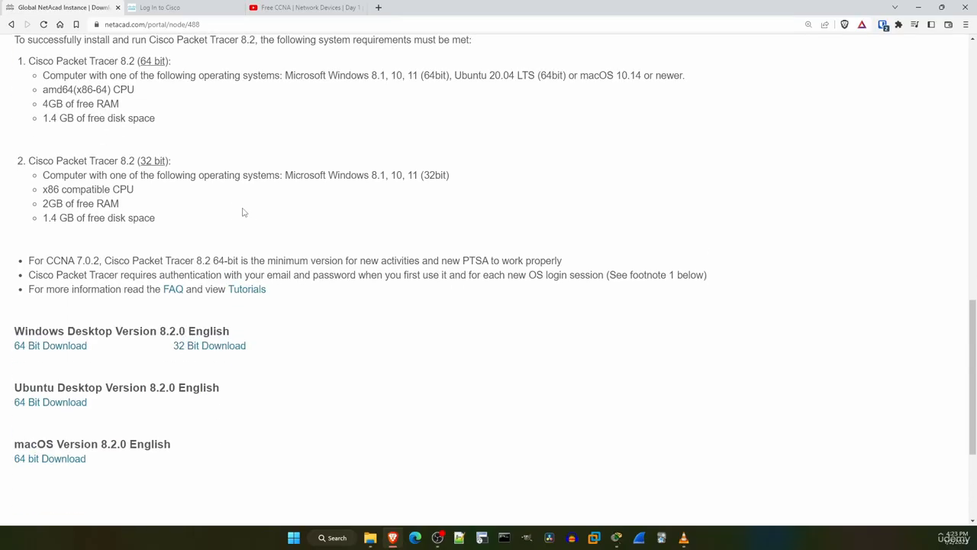
triple_click(149, 228)
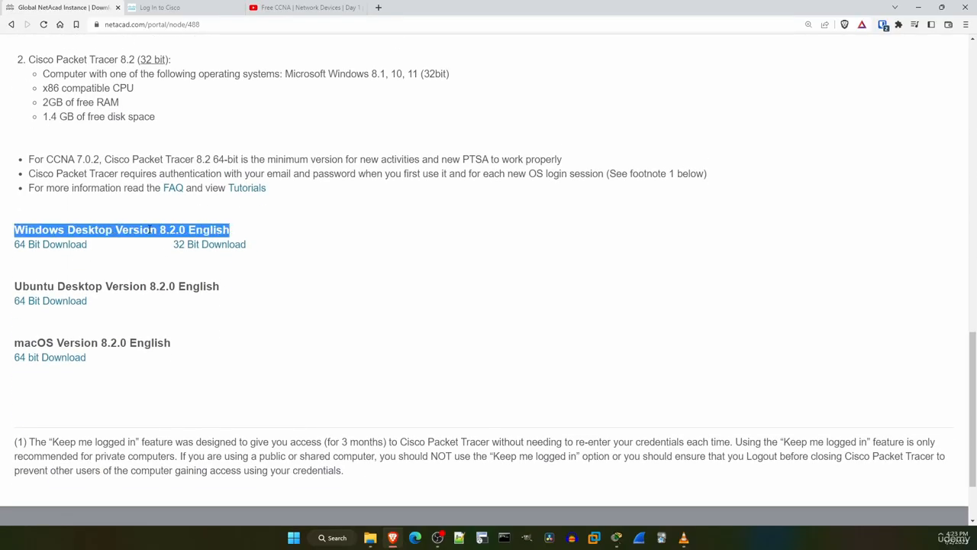
double_click(124, 286)
left_click(125, 285)
triple_click(120, 343)
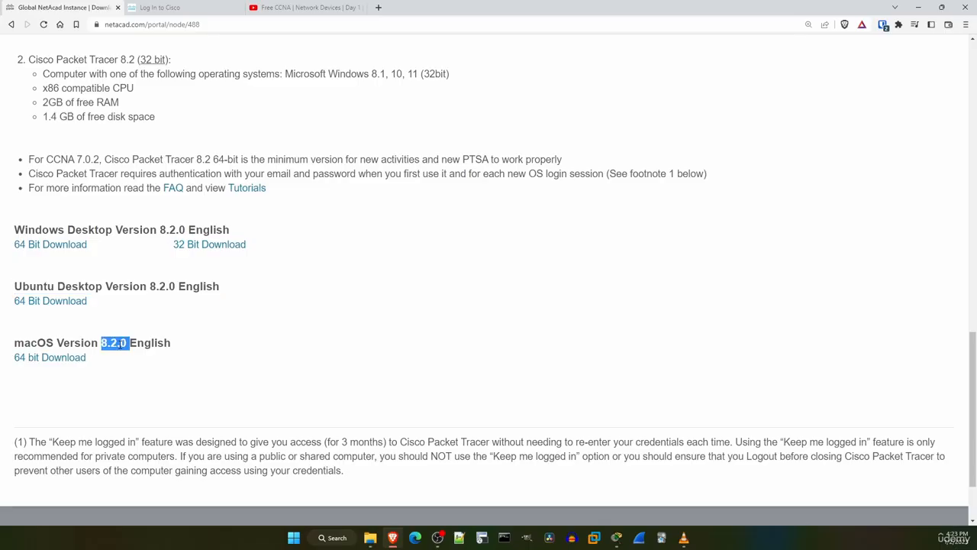
left_click(220, 314)
left_click_drag(160, 229, 188, 230)
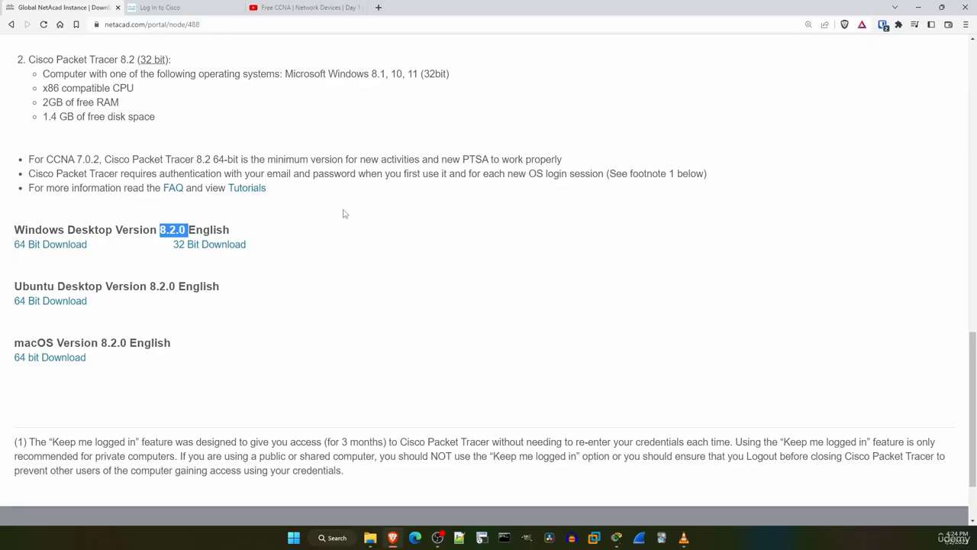
left_click(343, 215)
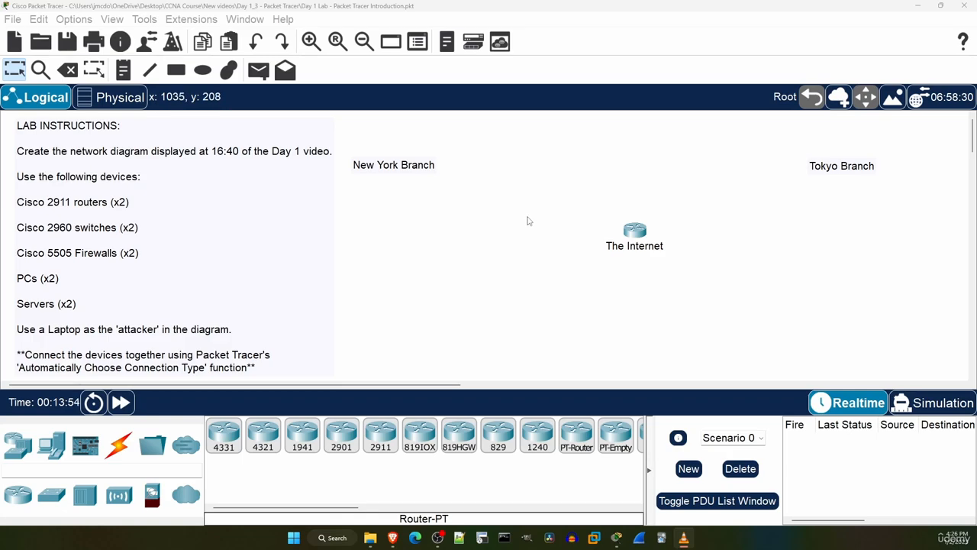
left_click(12, 20)
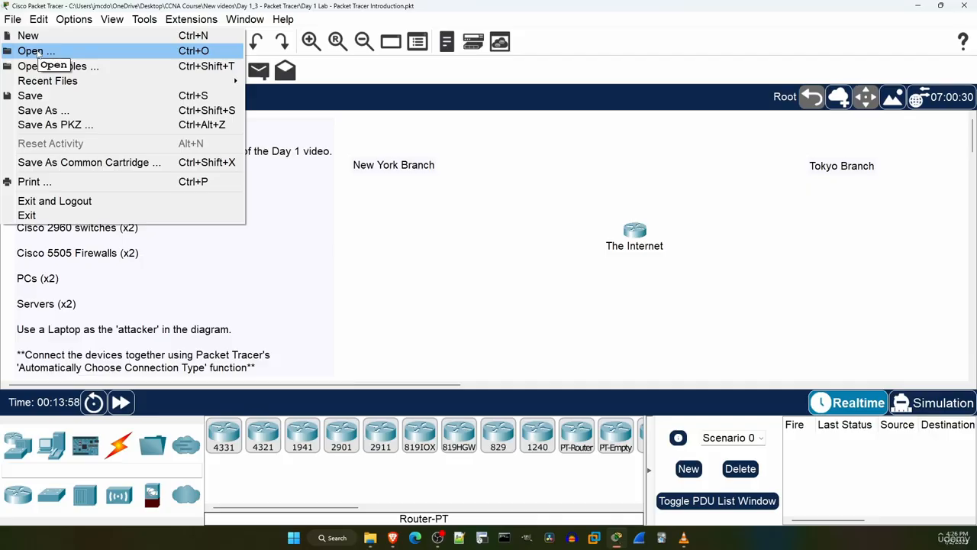
left_click(380, 237)
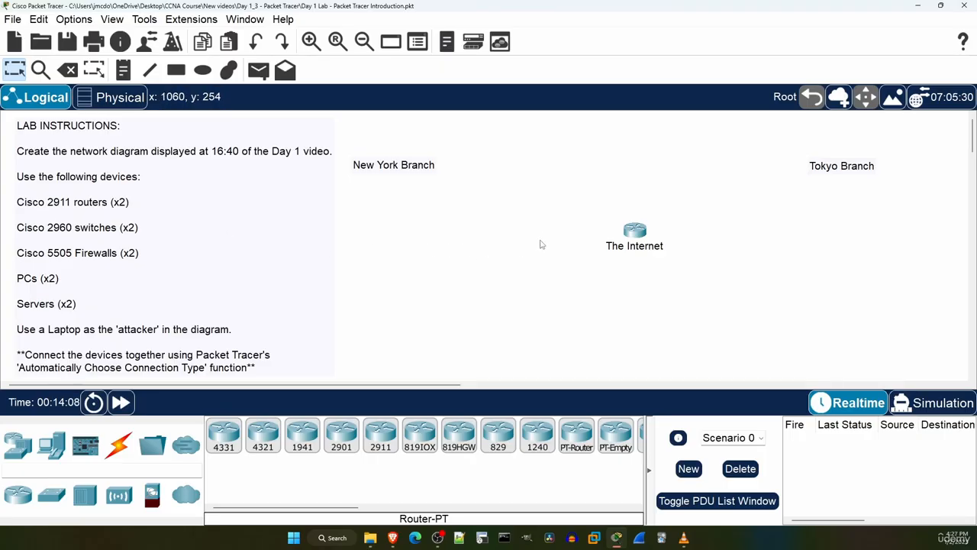
left_click_drag(578, 204, 718, 272)
Open Packet Tracer's Preferences and move the dialog aside to uncover The Internet router in the workspace.
left_click(71, 19)
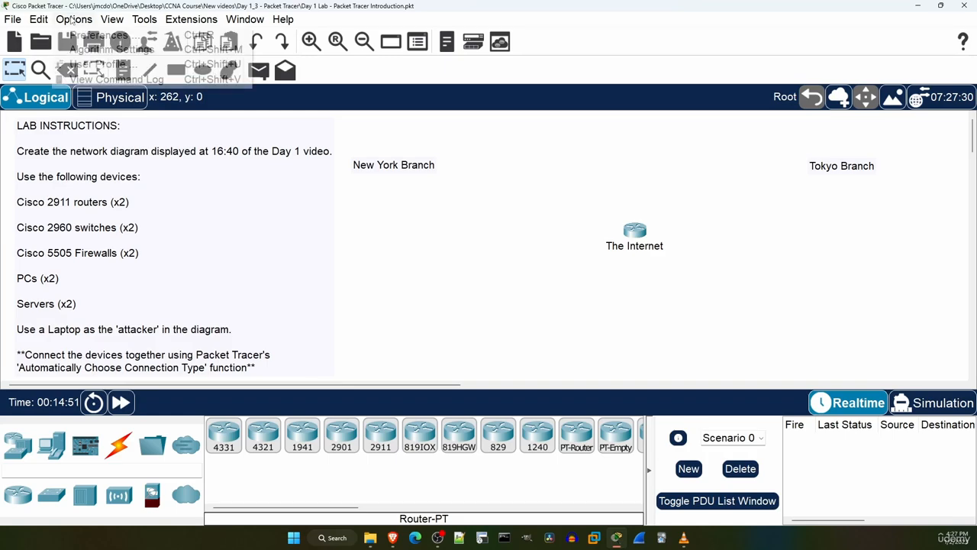
left_click(86, 37)
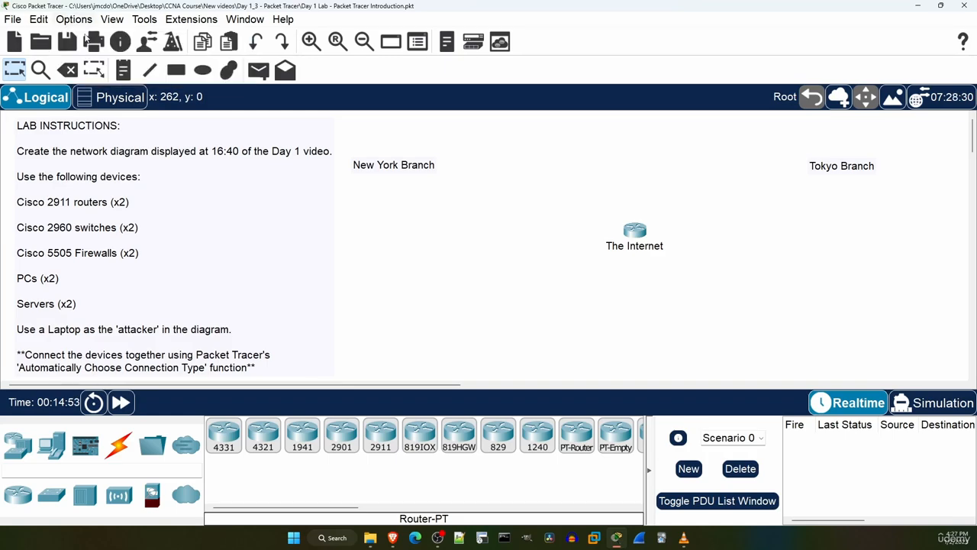
left_click_drag(461, 10, 306, 12)
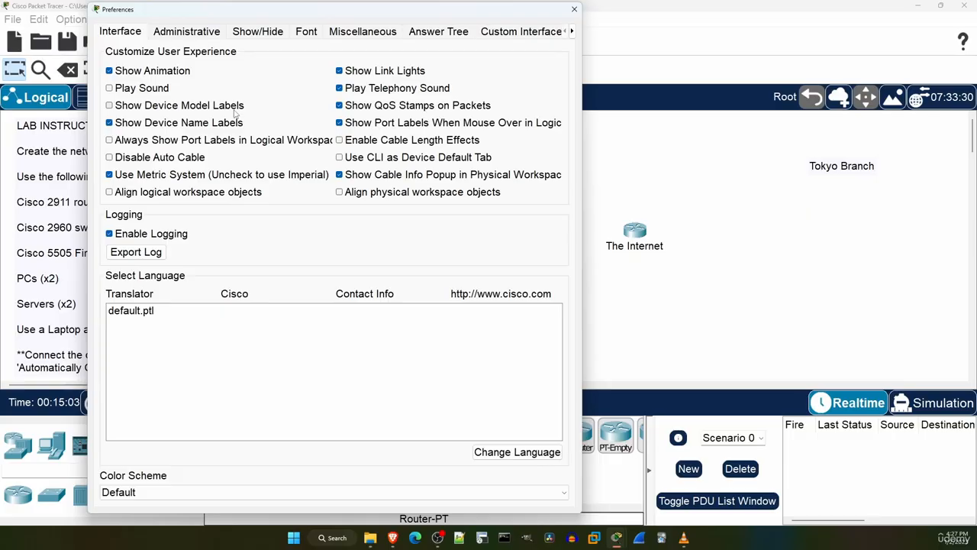
Try showing device model labels and hiding device name labels, restoring each interface preference after viewing its effect.
left_click(110, 111)
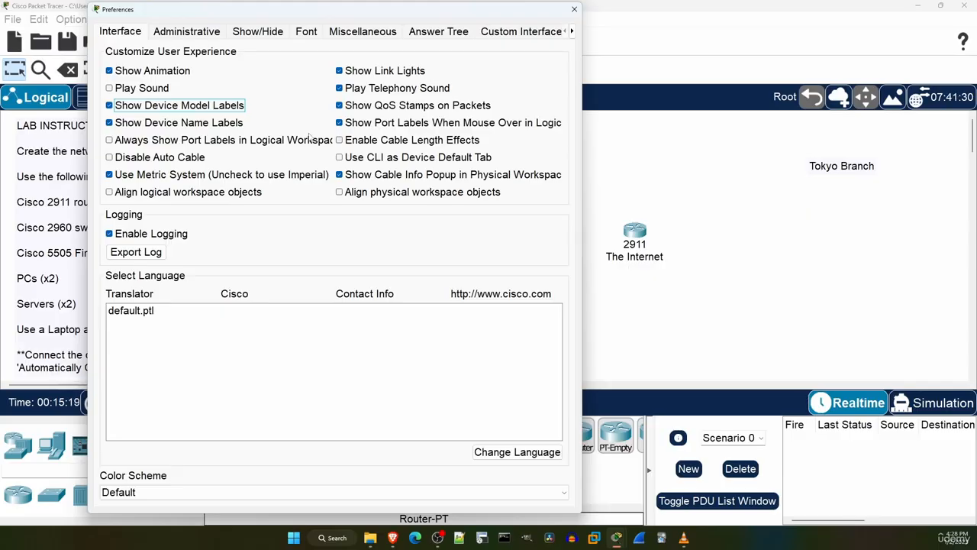
left_click(109, 106)
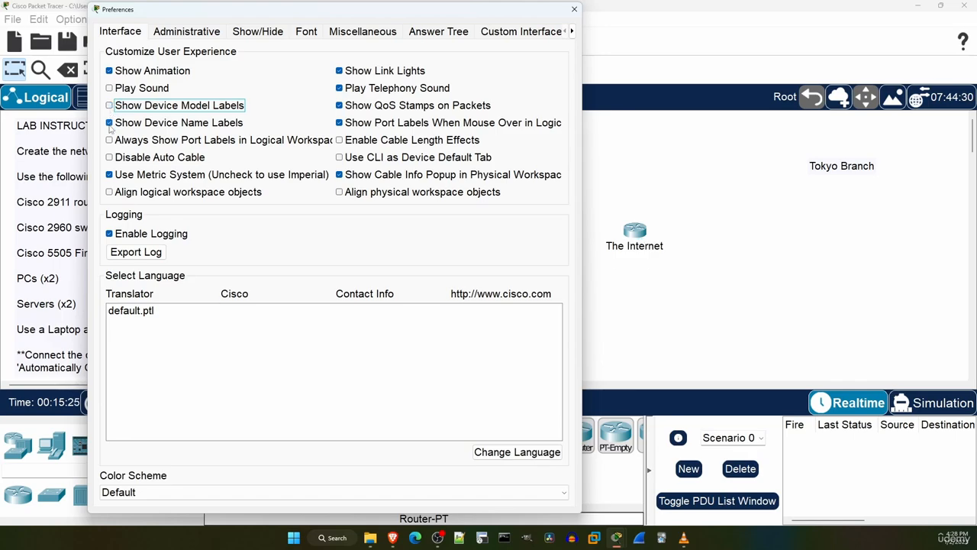
left_click(109, 125)
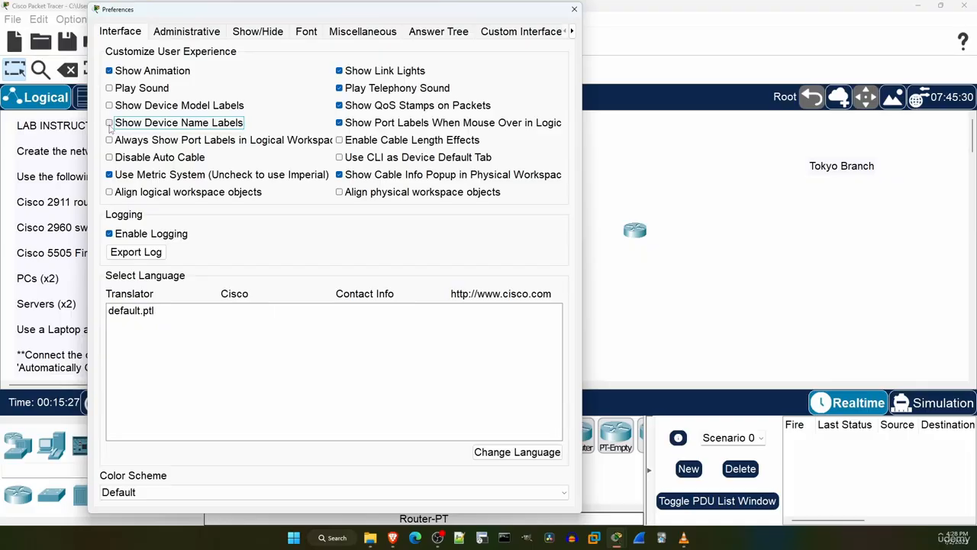
left_click(110, 125)
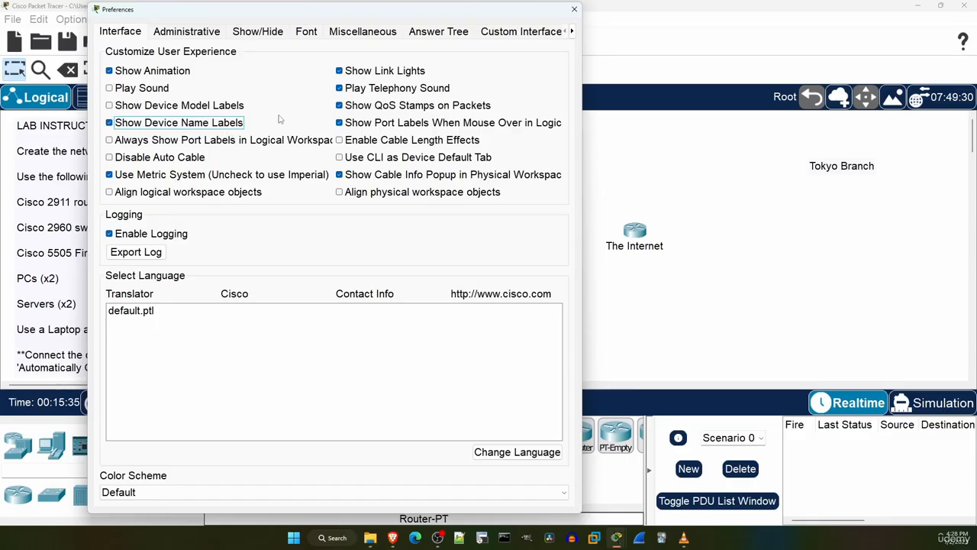
Set the Router IOS text colour to Green and its background to Black in the font preferences, apply them and close Preferences.
left_click(306, 34)
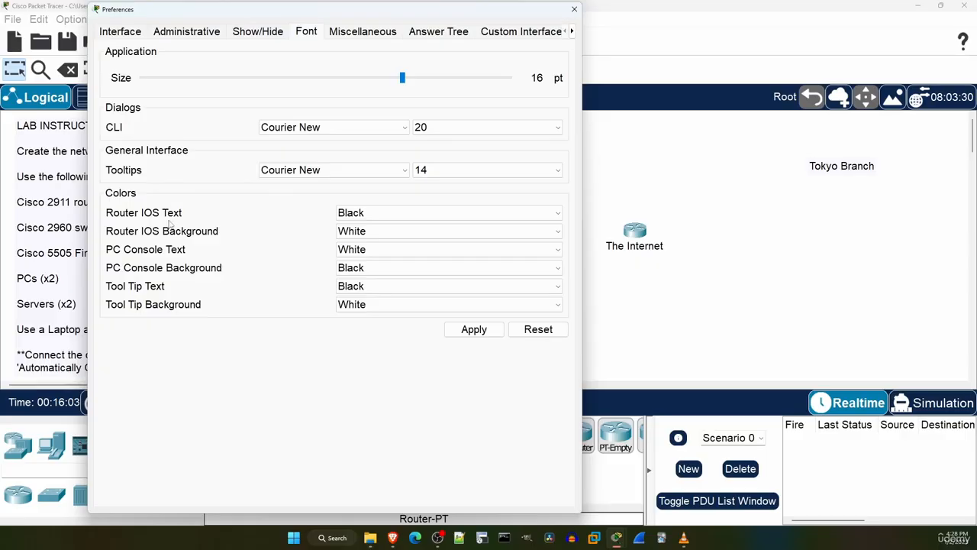
left_click(366, 213)
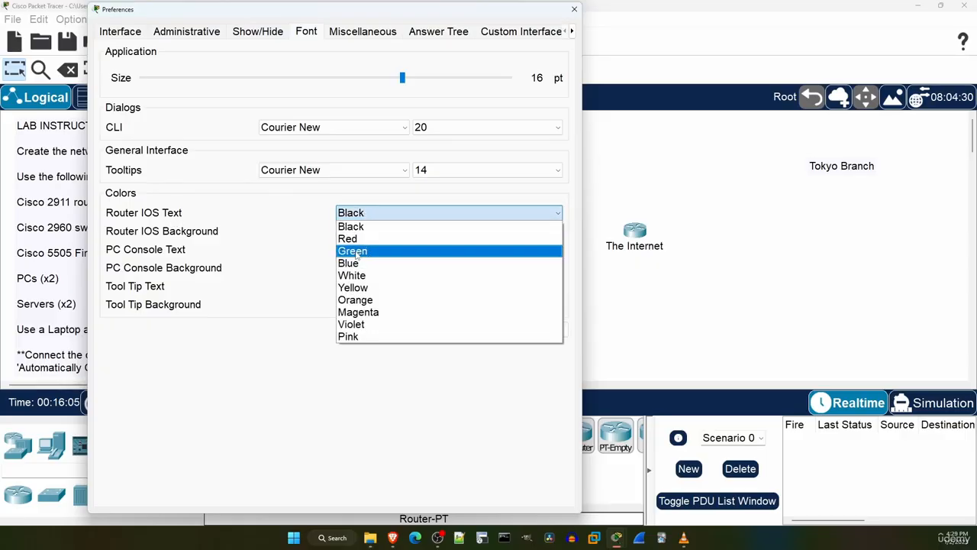
left_click(356, 252)
left_click(350, 232)
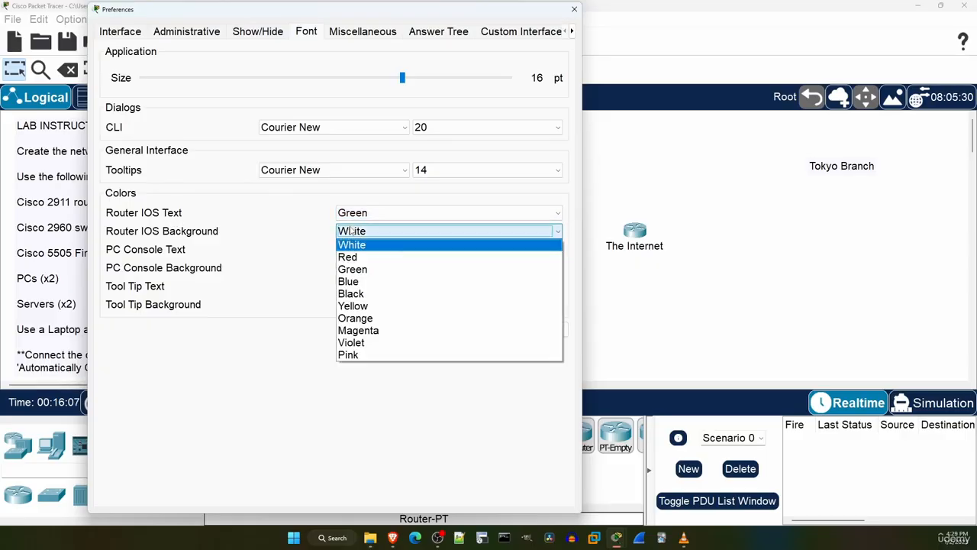
left_click(360, 295)
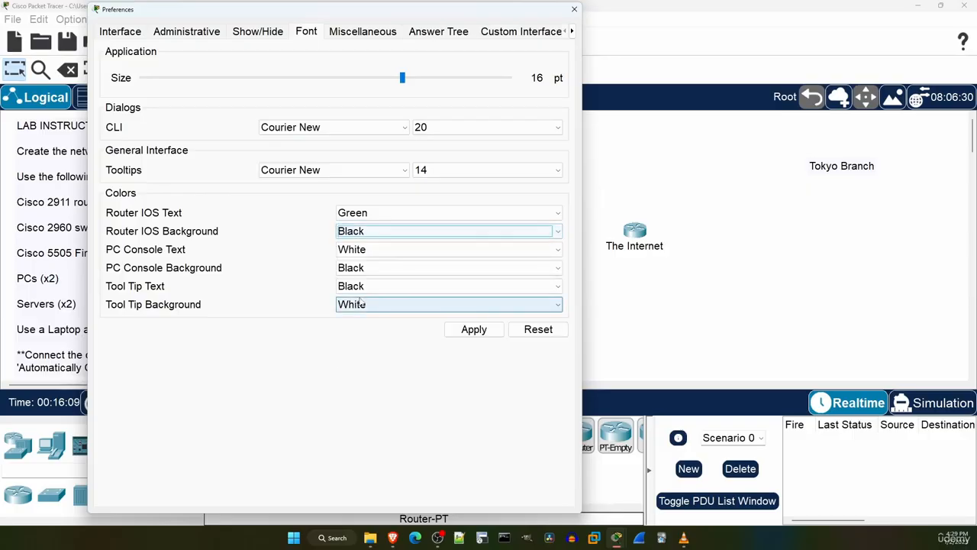
left_click(473, 329)
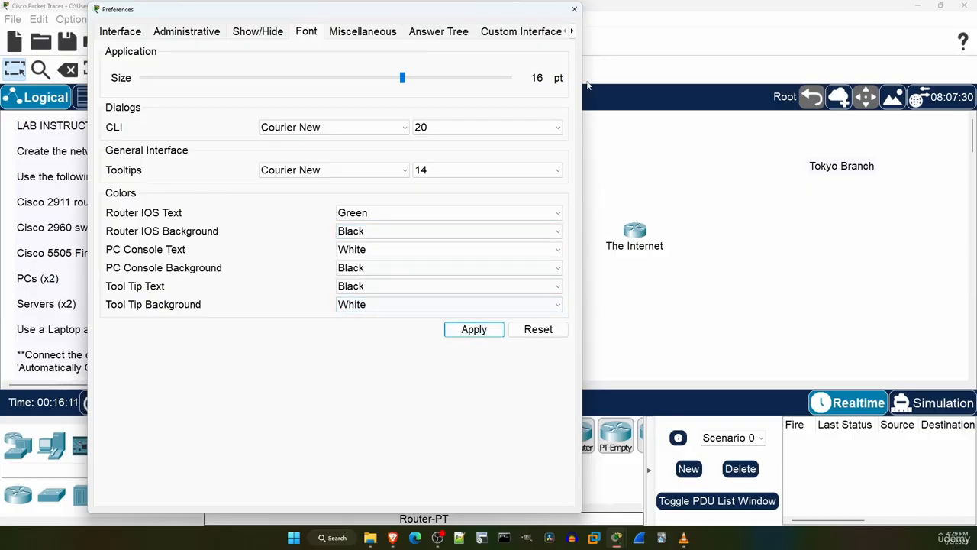
left_click(575, 9)
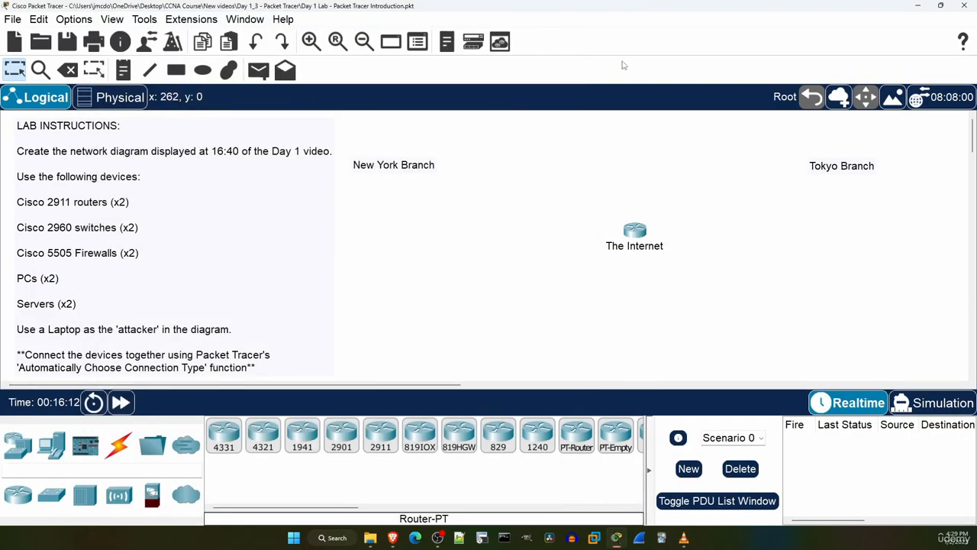
Open The Internet router's CLI, widen its window to check the console text and colours, and close it.
left_click(643, 231)
left_click(426, 105)
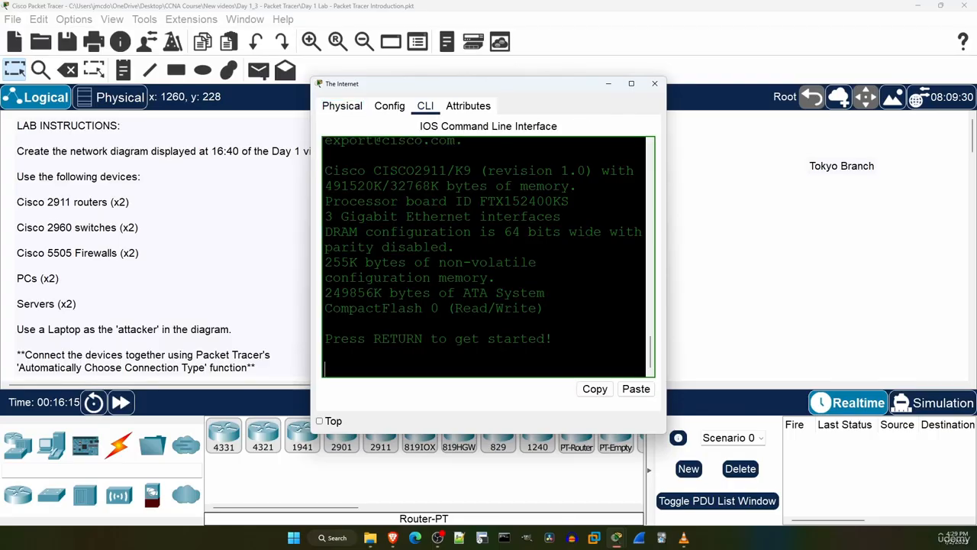
key("Return")
key("Return")
key("Return")
key("Return")
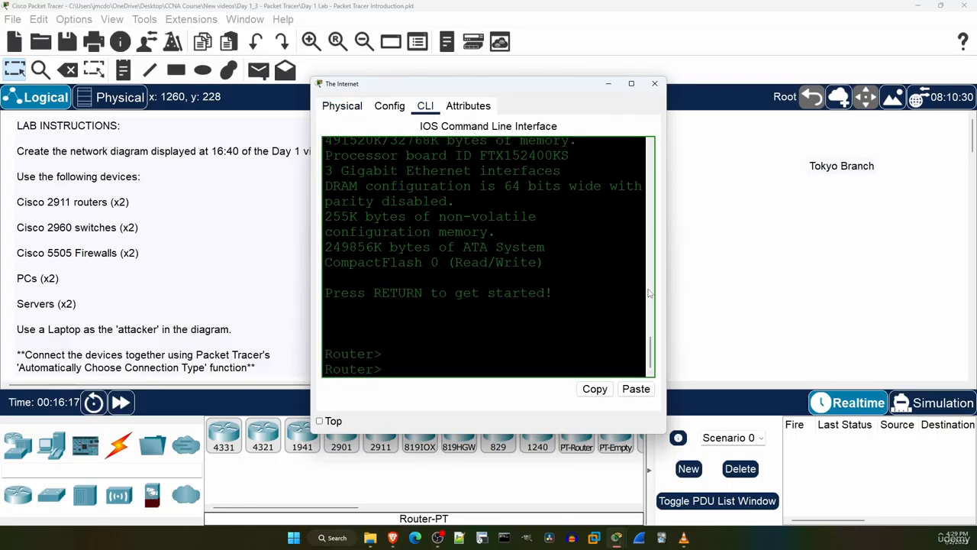
left_click_drag(661, 293, 884, 296)
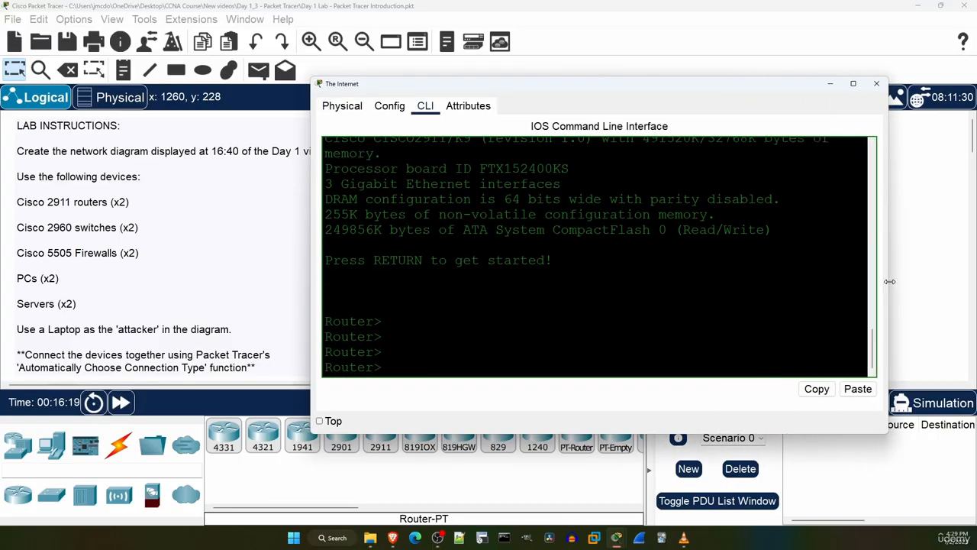
mouse_move(873, 345)
left_mouse_down()
mouse_move(849, 149)
mouse_move(863, 343)
left_mouse_up()
left_click(876, 84)
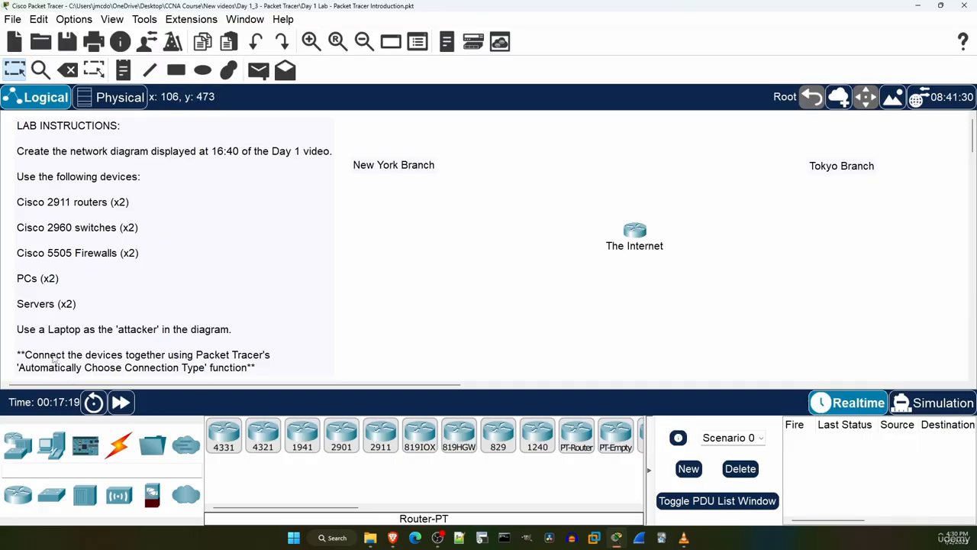
Place two Cisco 2911 routers in the workspace, one on each side of The Internet router.
left_click(16, 445)
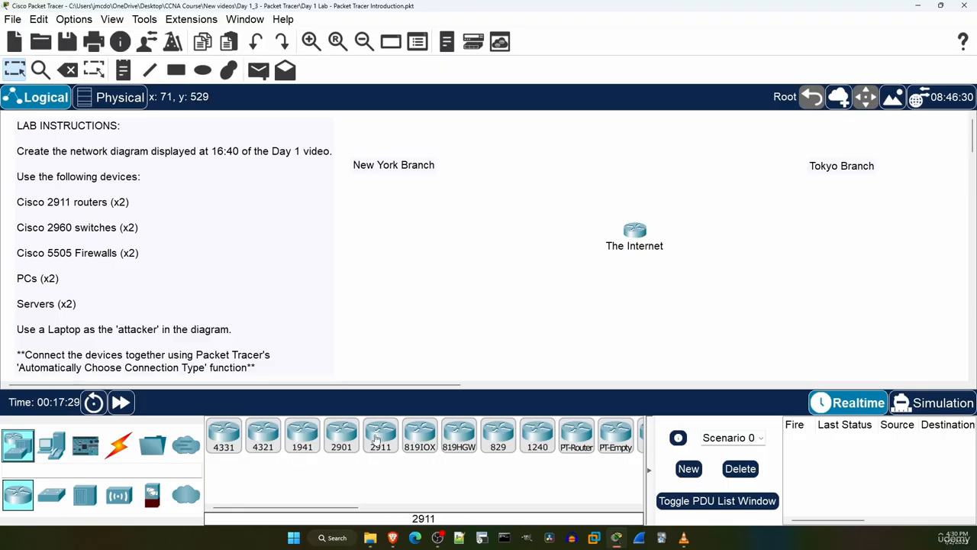
left_click_drag(375, 437, 481, 233)
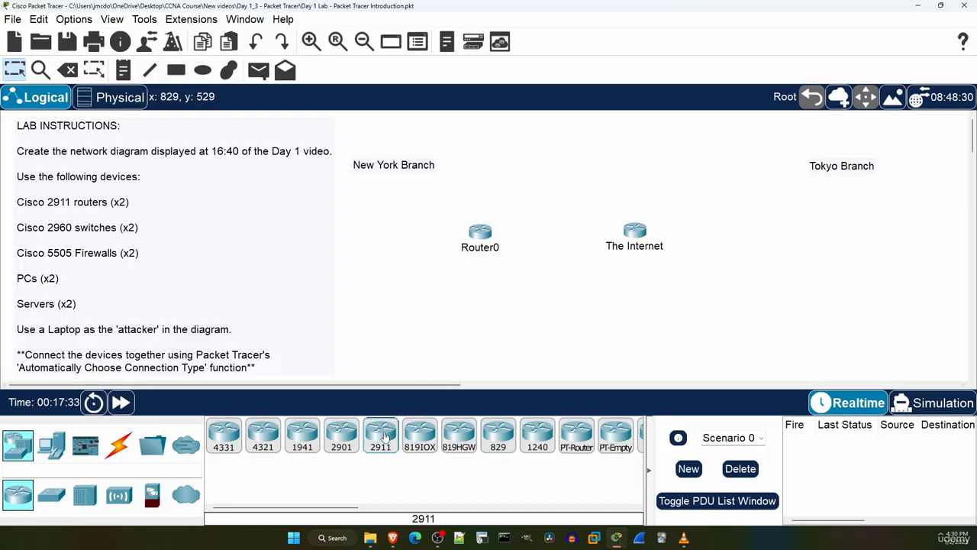
left_click_drag(380, 435, 743, 236)
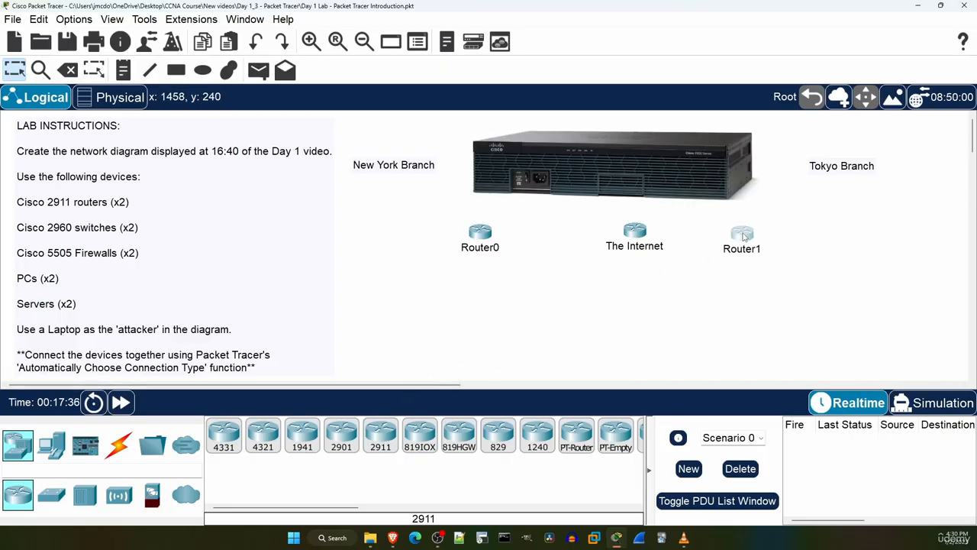
left_click(563, 303)
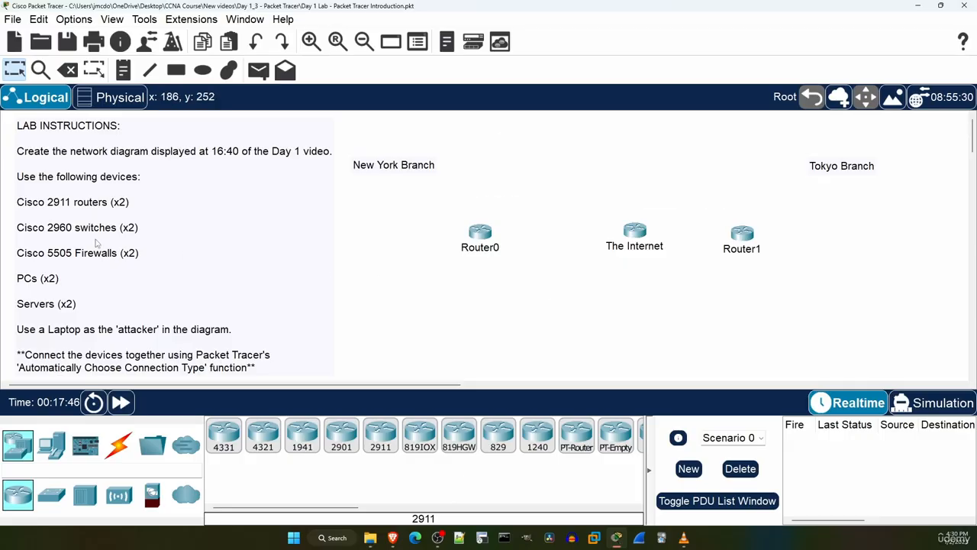
Place a 2960 switch on the outer side of each 2911 router and adjust the Tokyo router and switch positions.
left_click(52, 496)
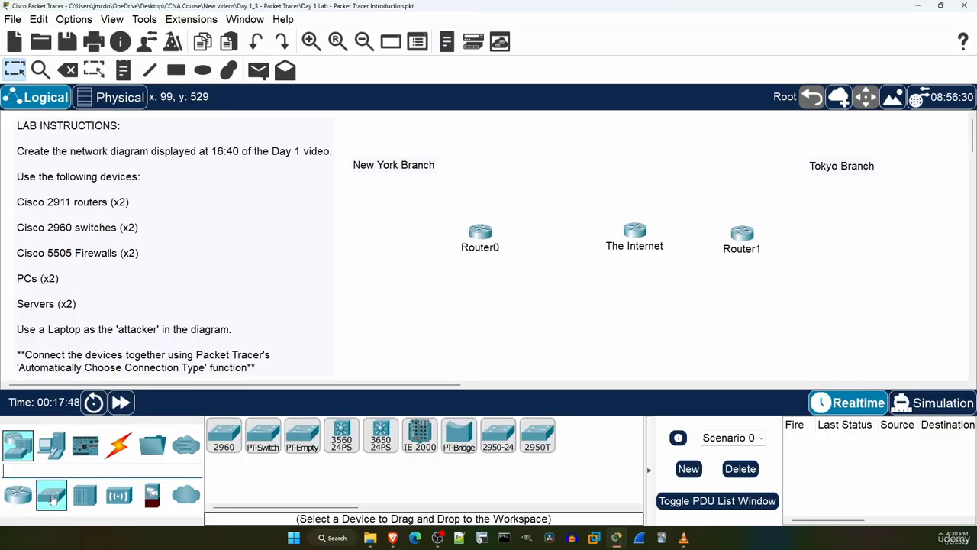
left_click_drag(226, 433, 410, 239)
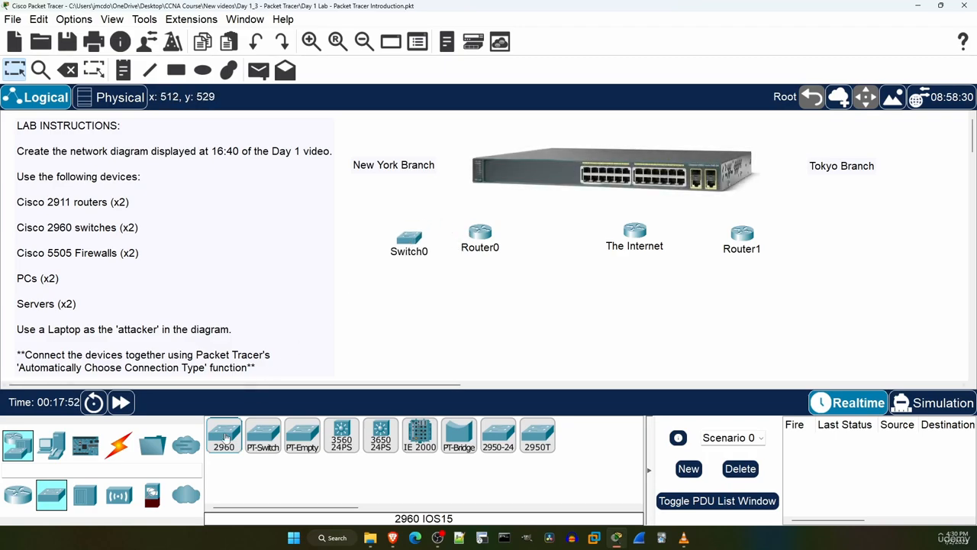
left_click_drag(227, 439, 840, 235)
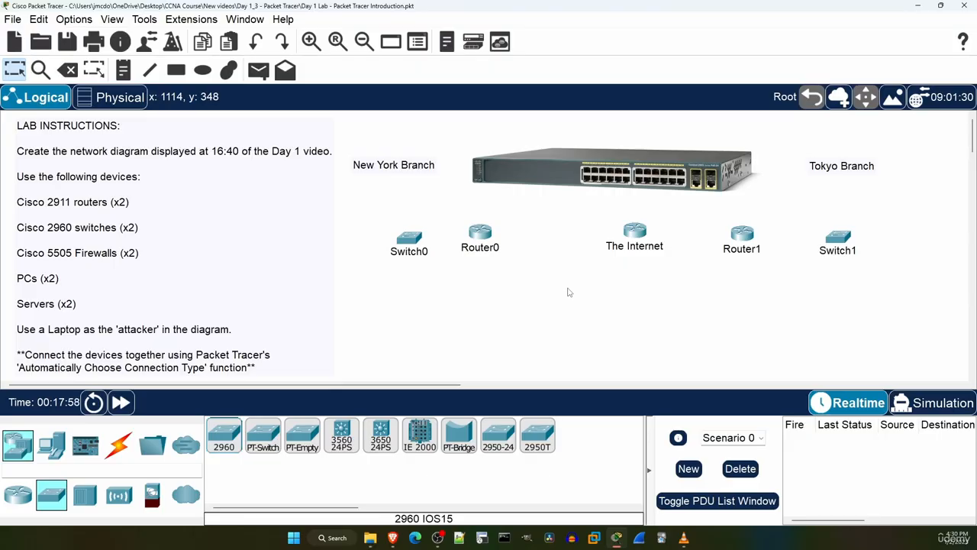
left_click_drag(746, 233, 734, 234)
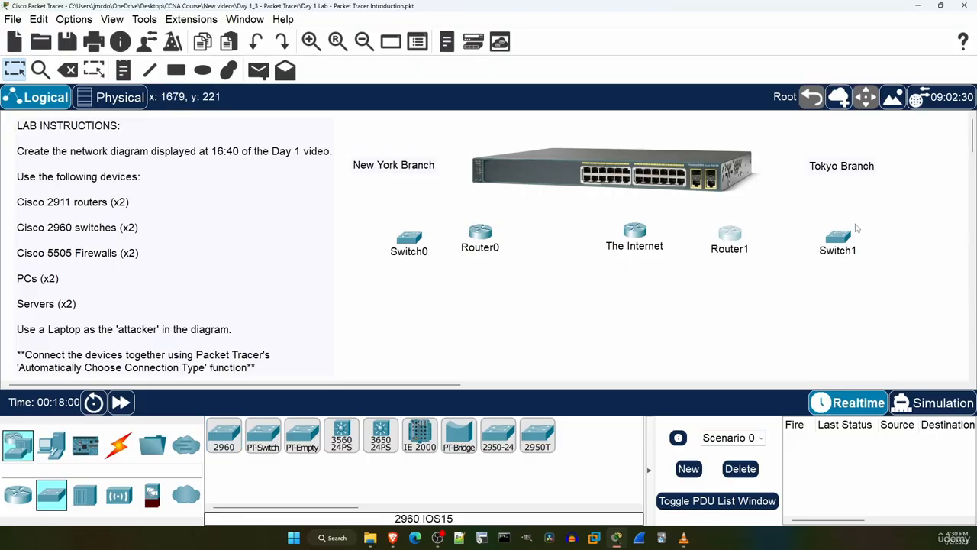
left_click_drag(843, 237, 849, 232)
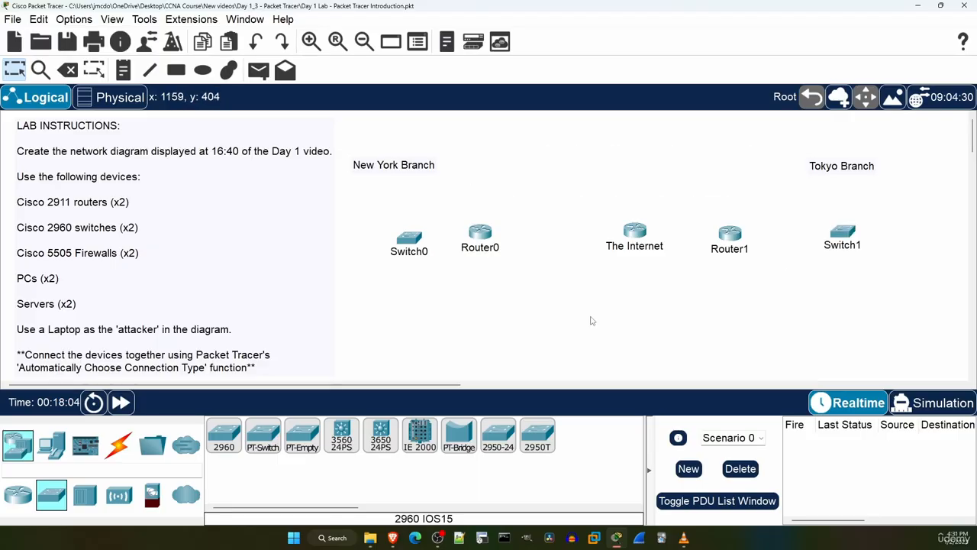
Place two 5505 firewalls, one between Router0 and The Internet and one between Router1 and Switch1.
left_click(153, 495)
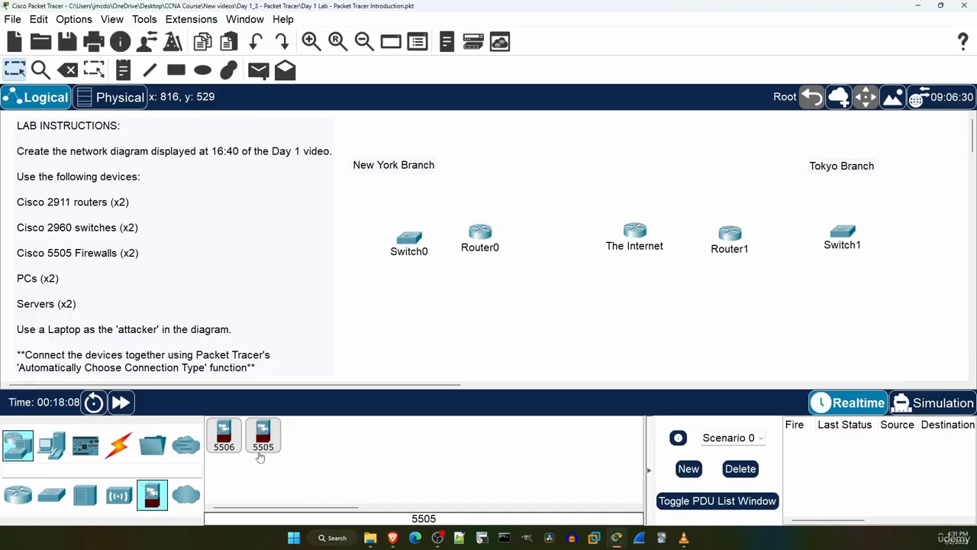
left_click_drag(265, 435, 547, 233)
left_click_drag(265, 437, 780, 229)
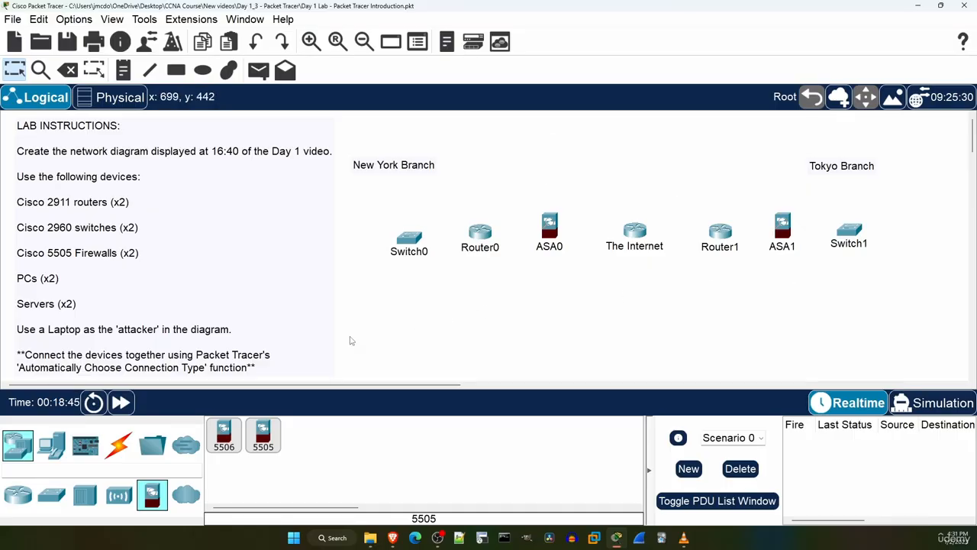
Place two PCs beside Switch0 in the New York Branch, one below and one above the switch.
left_click(53, 446)
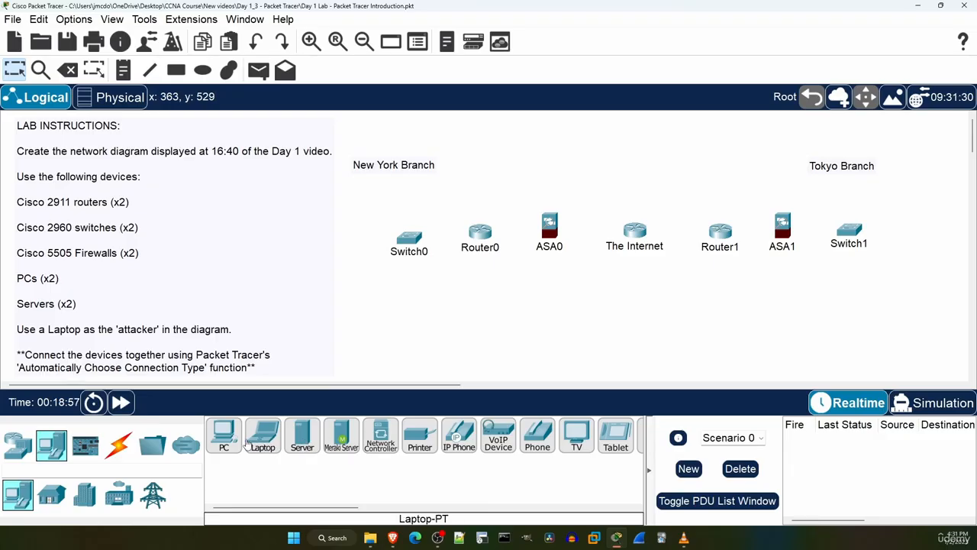
left_click(224, 437)
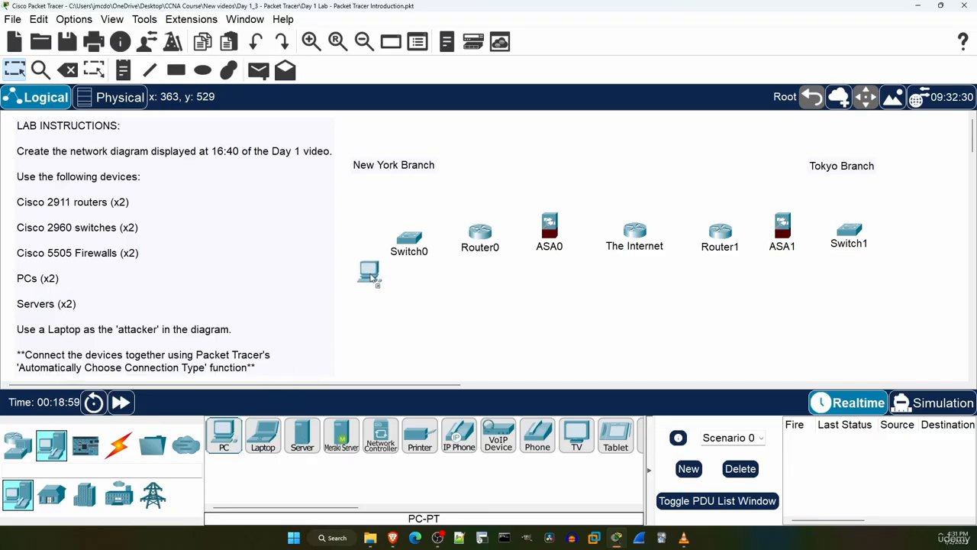
left_click(372, 280)
left_click(226, 432)
left_click(371, 206)
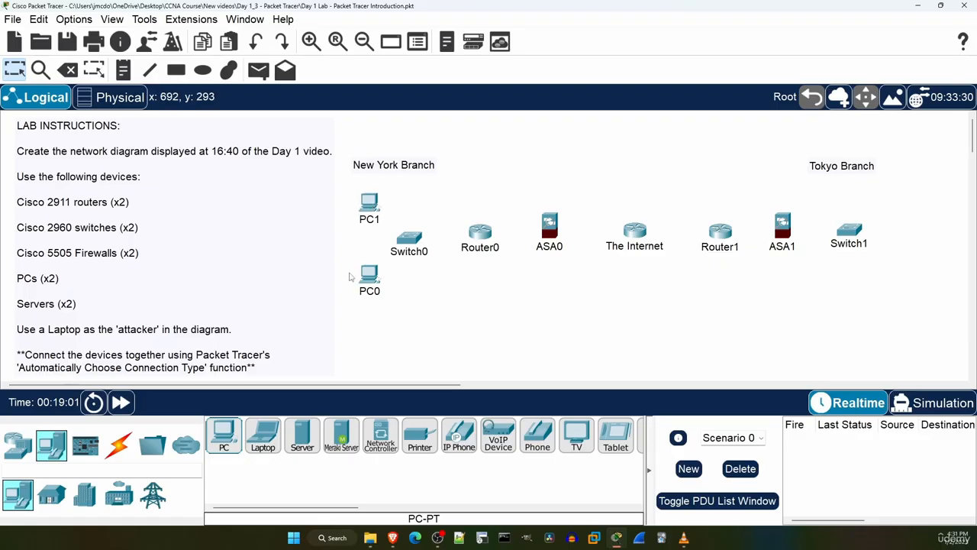
Place two servers beside Switch1 in the Tokyo Branch and a laptop below The Internet router.
left_click(303, 433)
left_click(898, 196)
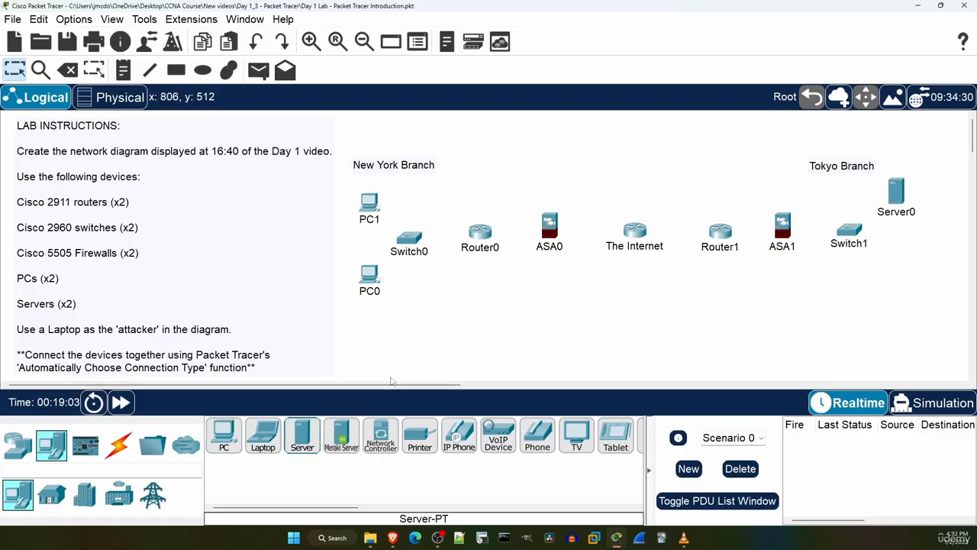
left_click(302, 434)
left_click(902, 262)
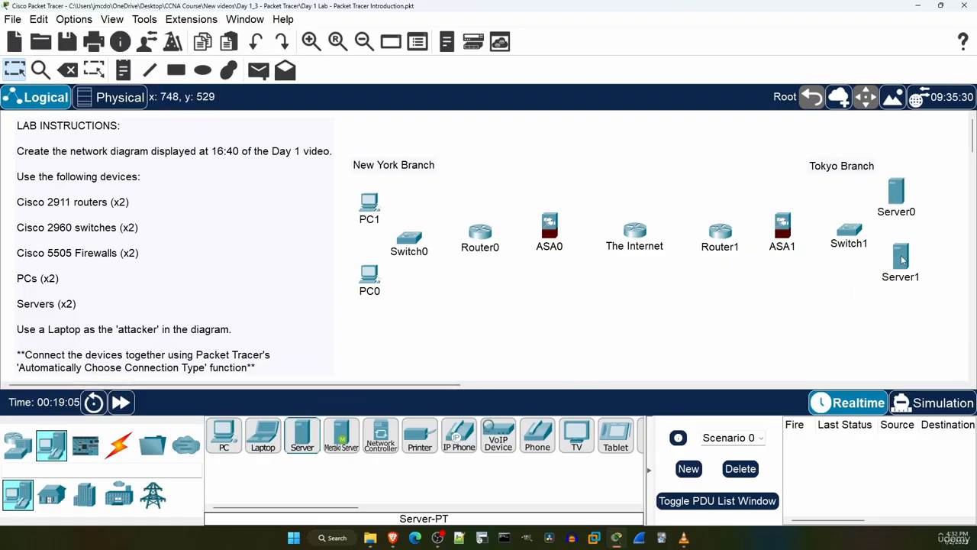
left_click(267, 435)
left_click(639, 309)
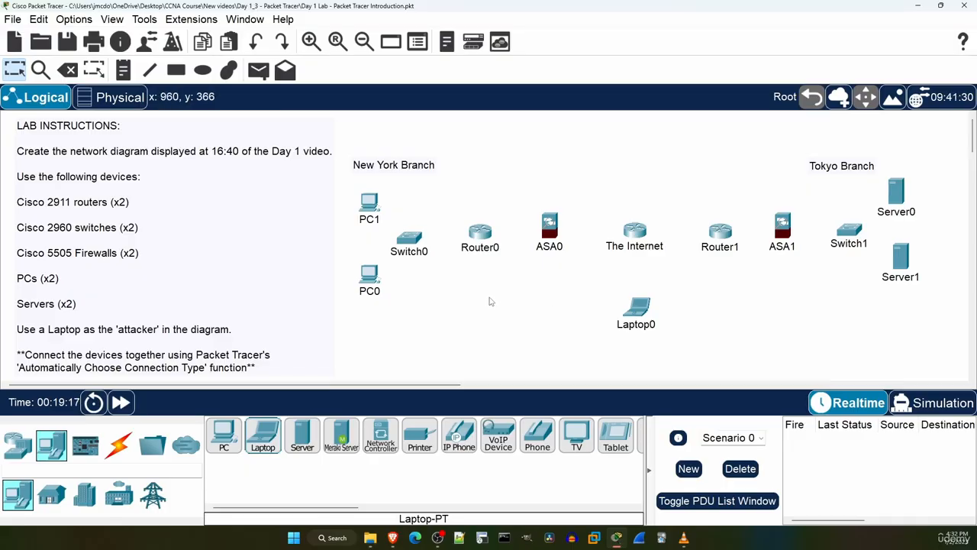
Rename the New York devices PC0, Switch0, Router0 and ASA0 as PC2, SW1, R1 and FW1.
left_click(368, 293)
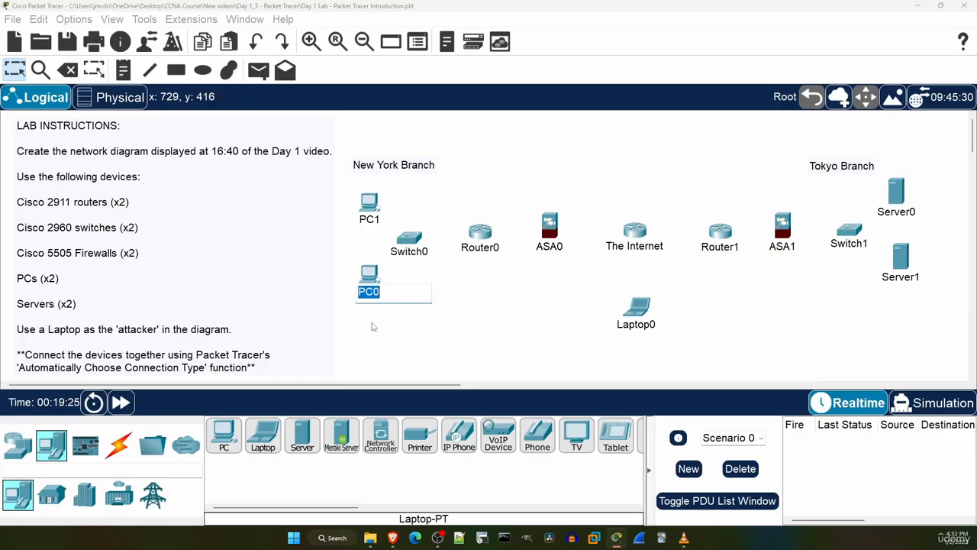
type("PC2")
key("Return")
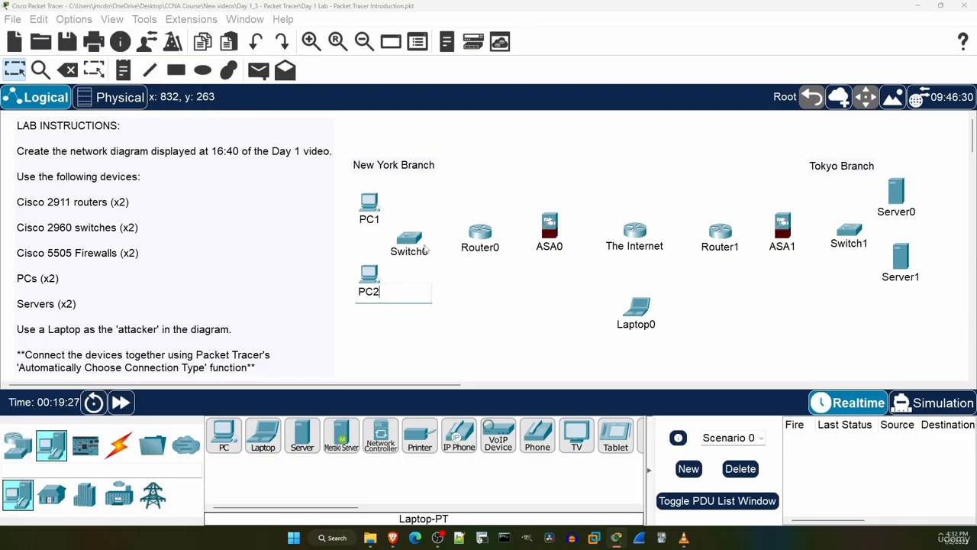
left_click(421, 256)
type("SW1")
left_click(491, 252)
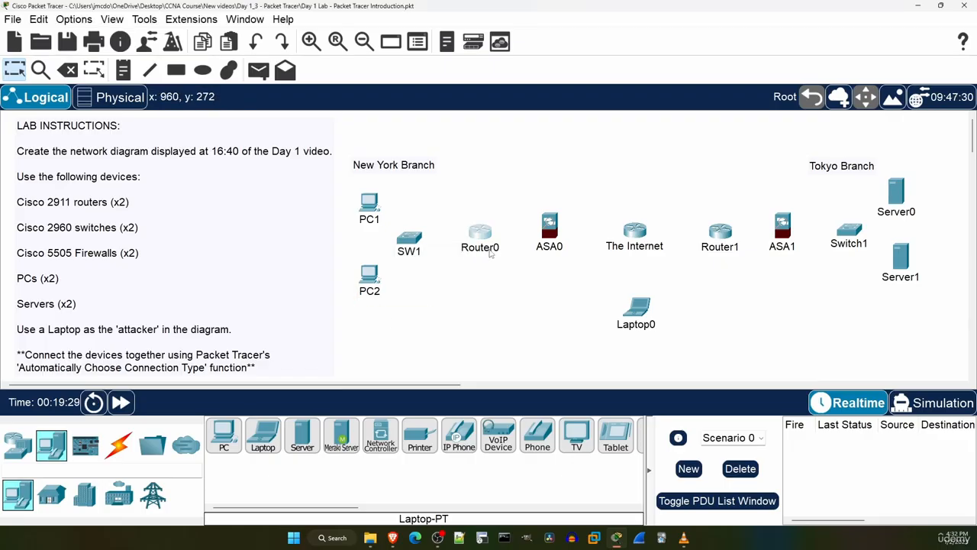
type("R1")
key("Return")
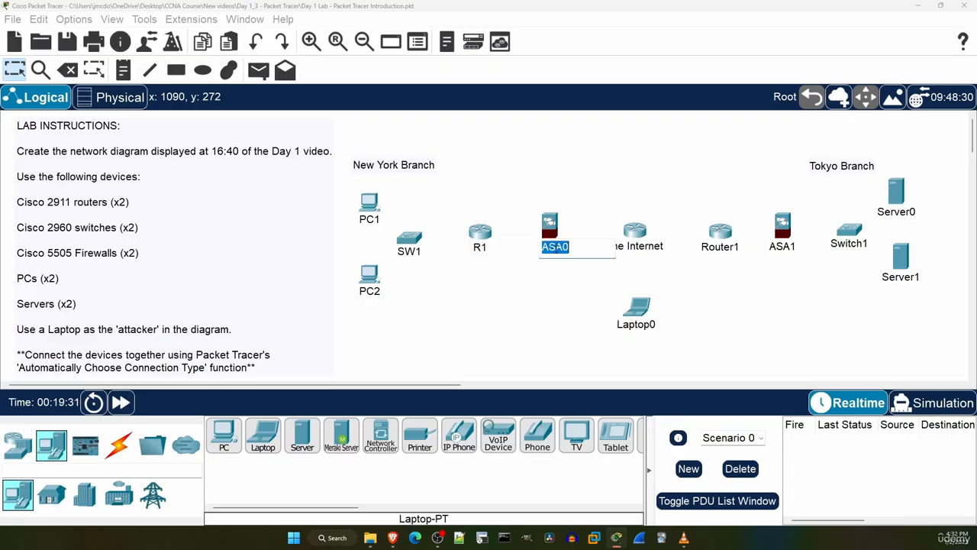
left_click(553, 246)
type("FW1")
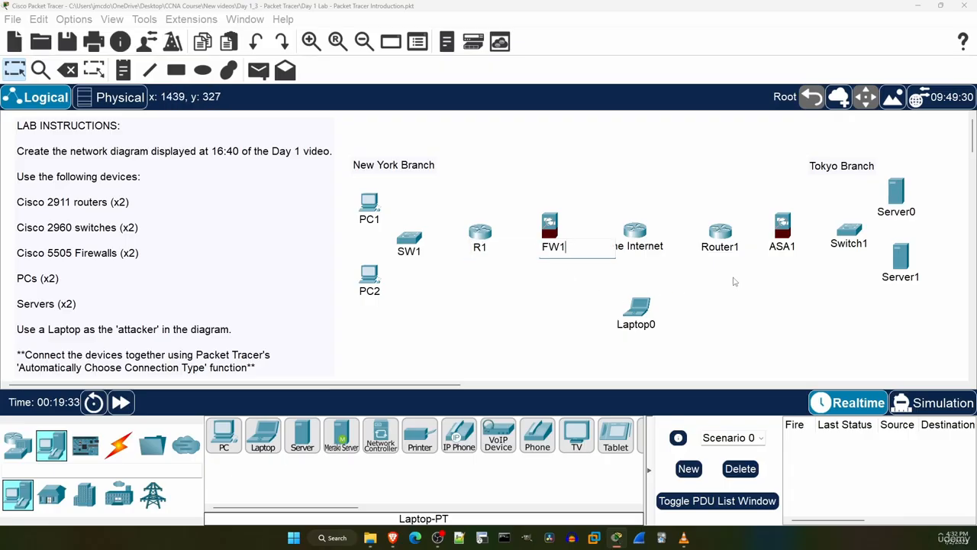
key("Return")
Rename the Tokyo devices Router1, ASA1 and Switch1 as R2, FW2 and SW2.
left_click(721, 246)
type("R2")
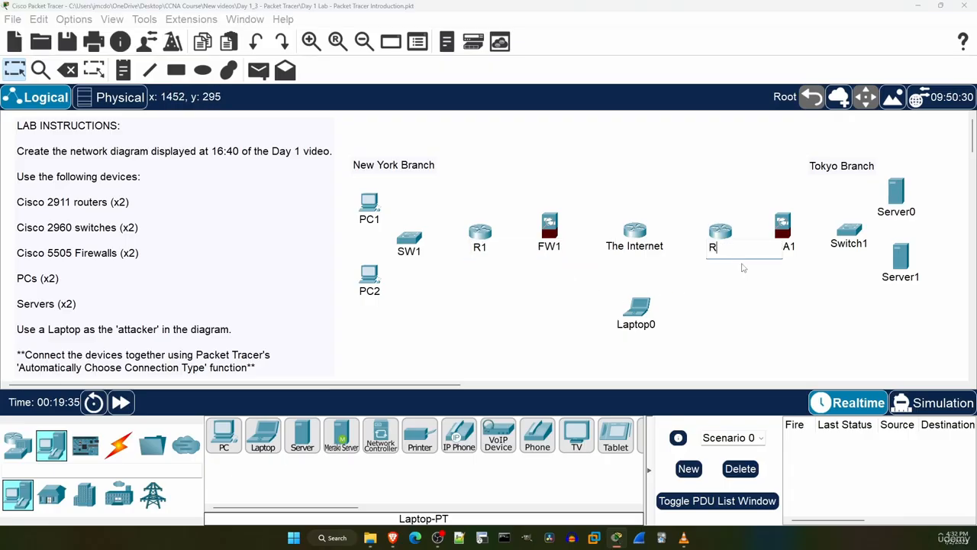
key("Return")
left_click(783, 245)
type("FW2")
key("Return")
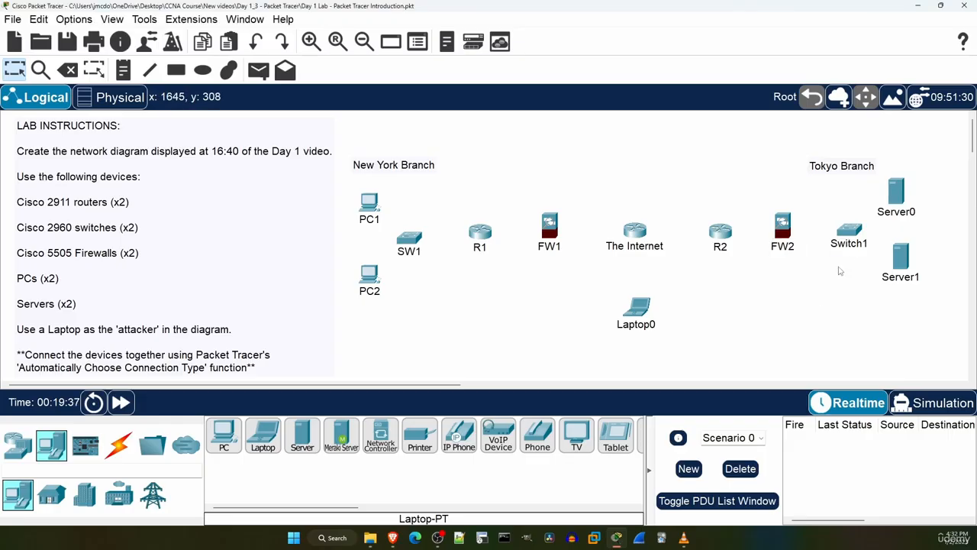
left_click(847, 243)
type("SW2")
key("Return")
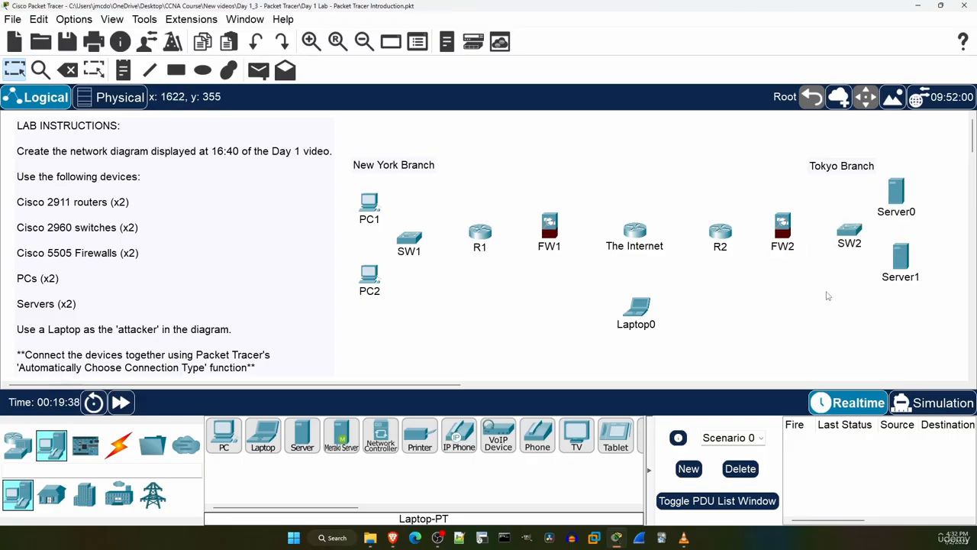
Rename the Tokyo servers Server0 and Server1 as SRV1 and SRV2, and the laptop as ATTACKER.
left_click(893, 213)
type("SRV1")
key("Return")
left_click(901, 277)
type("SRV2")
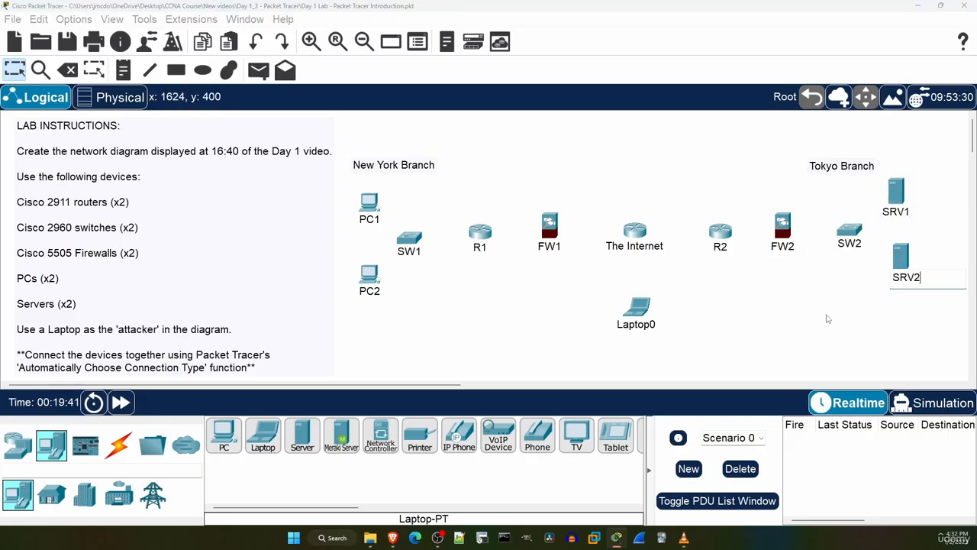
key("Return")
left_click(636, 324)
type("A")
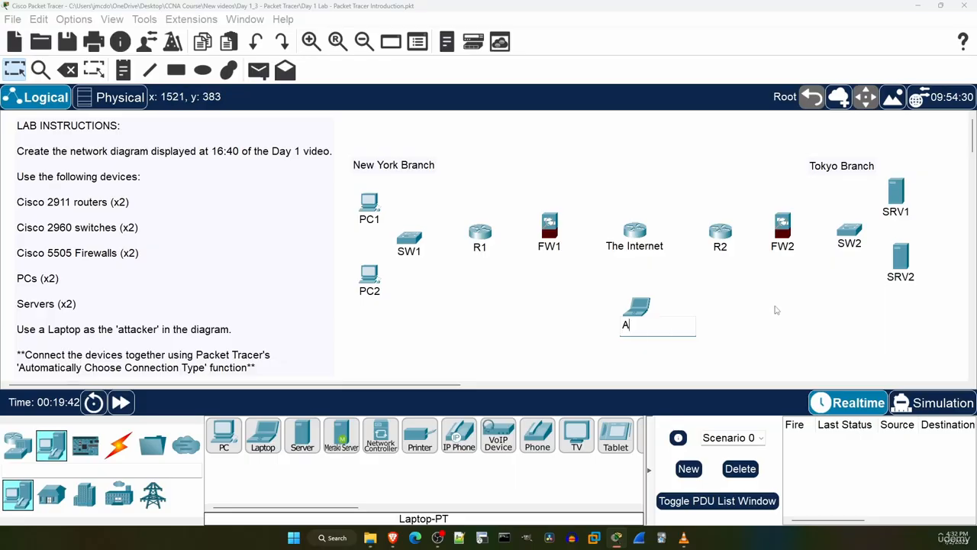
type("TTACKER")
key("Return")
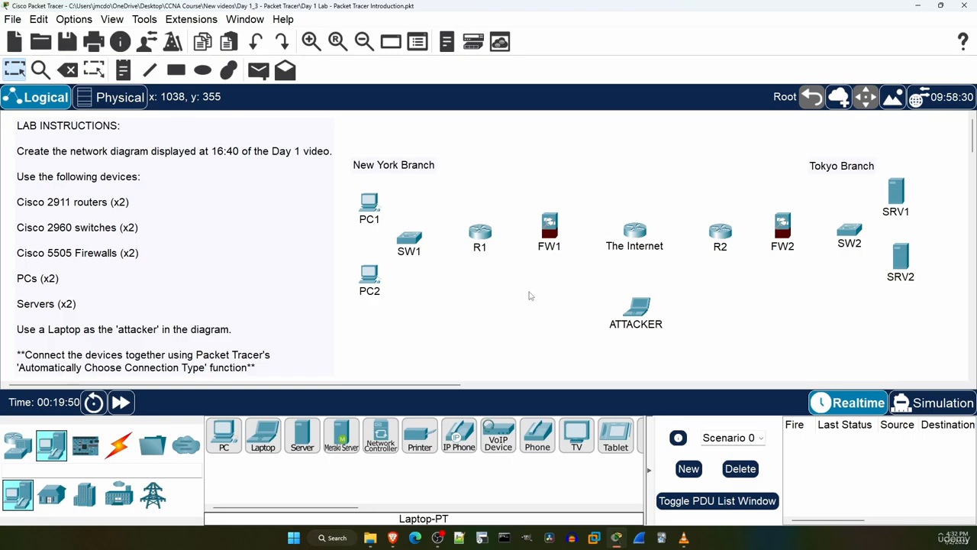
Connect PC1 and PC2 to SW1 using the Automatically Choose Connection Type cable.
left_click(120, 446)
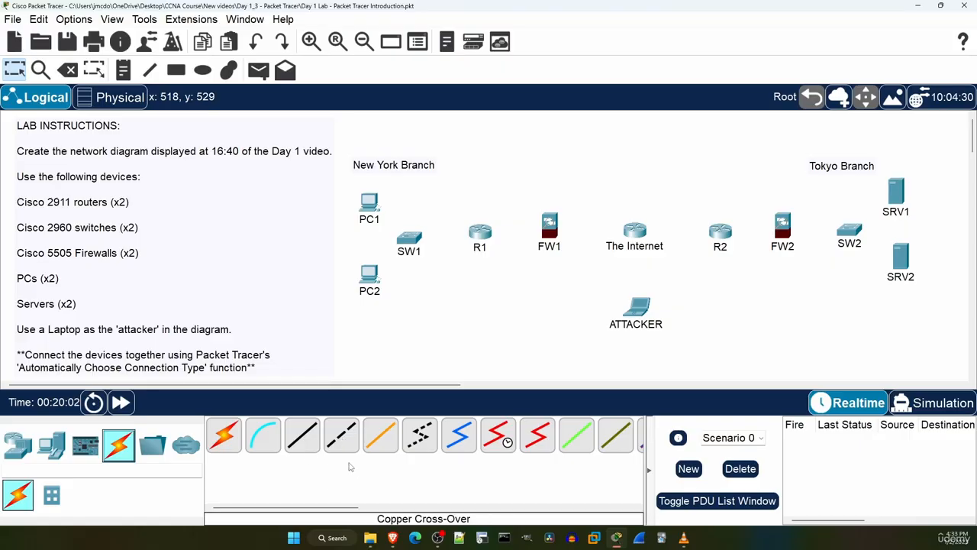
mouse_move(342, 510)
left_mouse_down()
mouse_move(382, 510)
mouse_move(336, 509)
left_mouse_up()
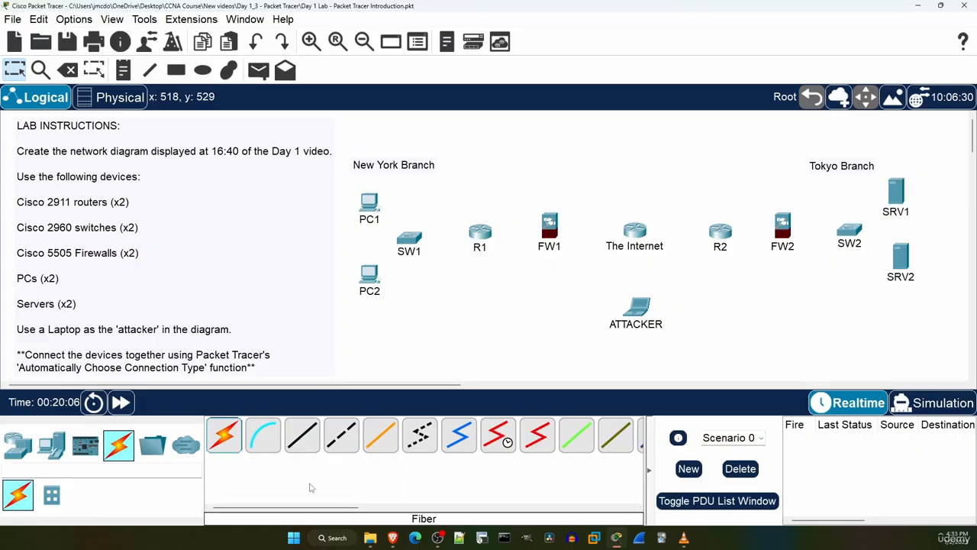
left_click(223, 435)
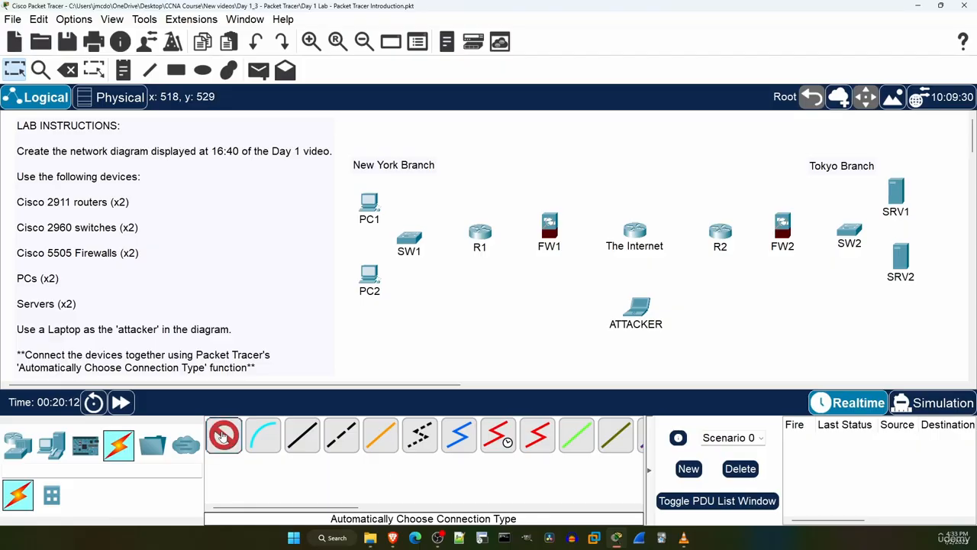
left_click(372, 203)
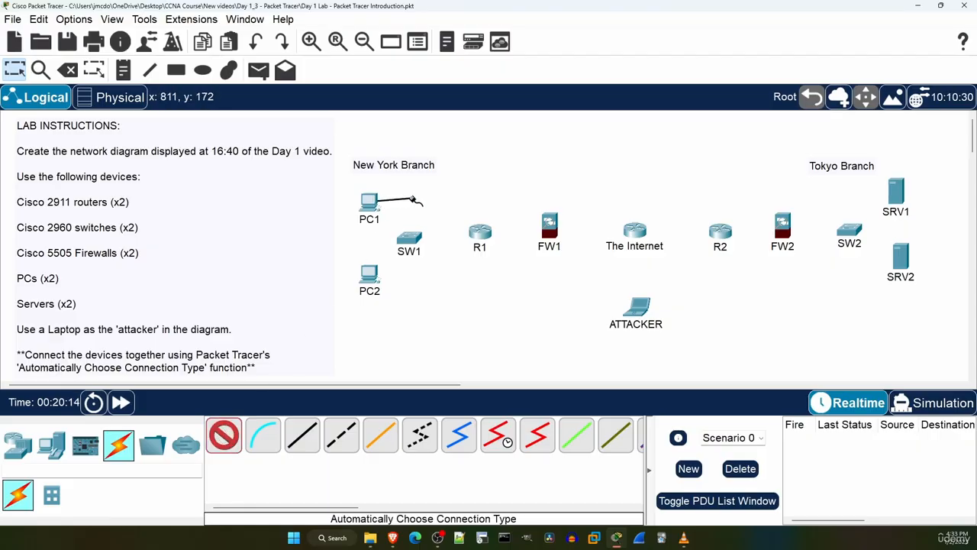
left_click(409, 237)
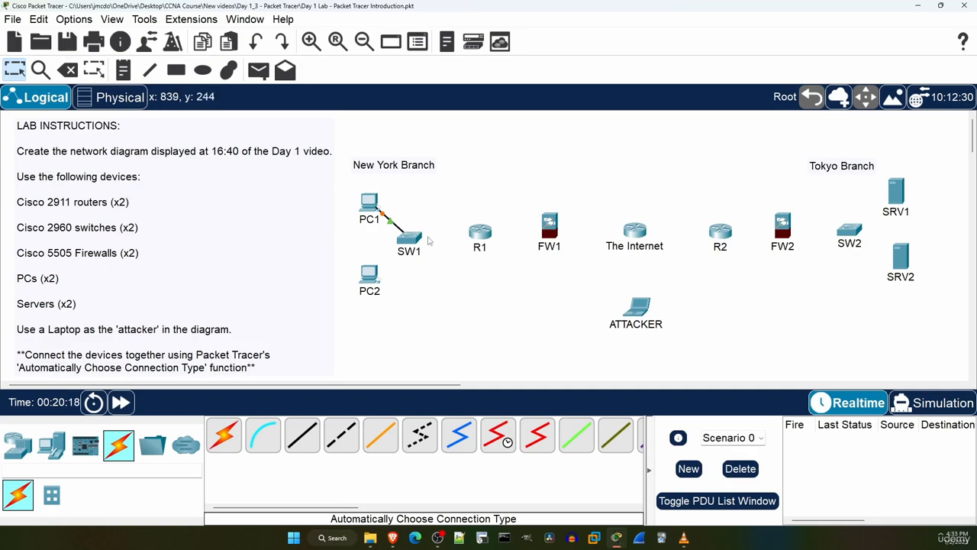
left_click(229, 437)
left_click(371, 273)
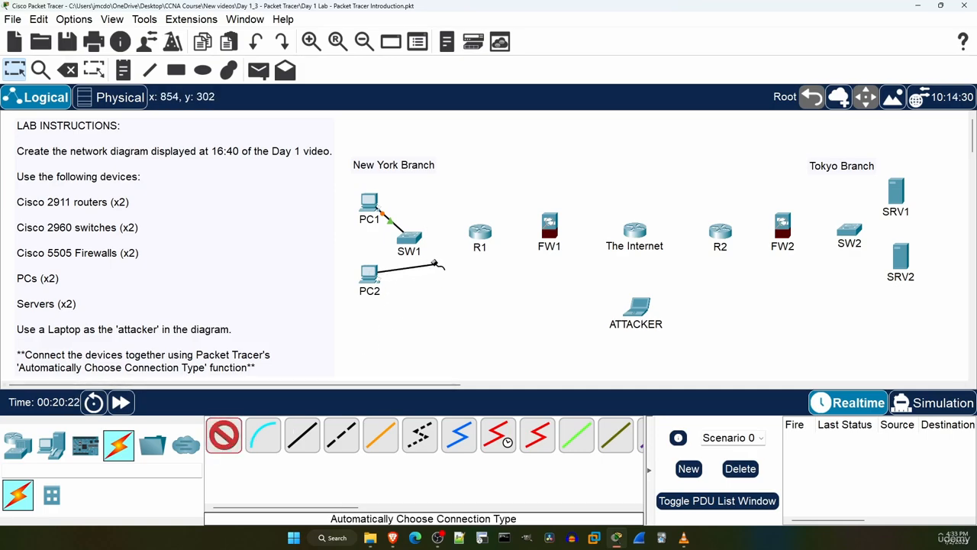
left_click(406, 245)
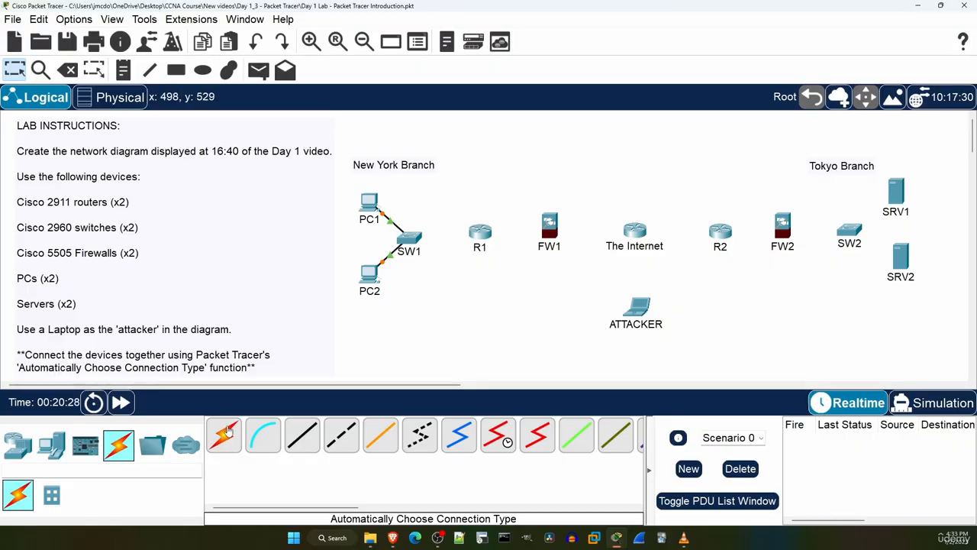
Connect SW1 to R1, R1 to FW1 and FW1 to The Internet router with automatically chosen connection types.
left_click(227, 431)
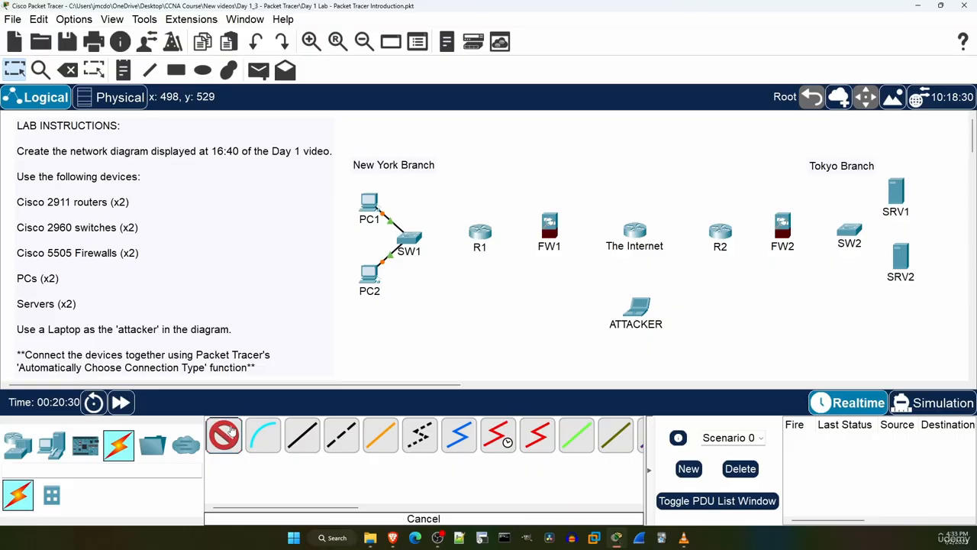
left_click(413, 241)
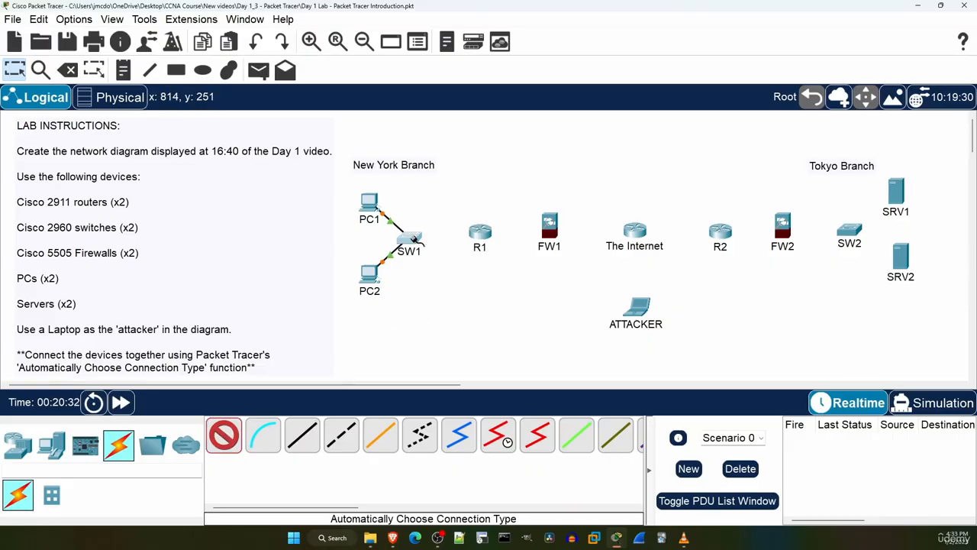
left_click(481, 233)
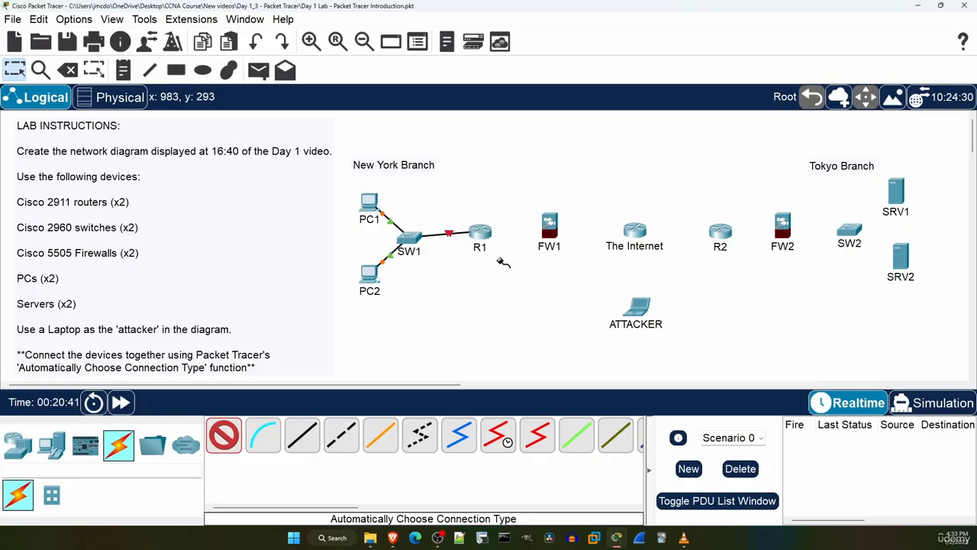
left_click(490, 238)
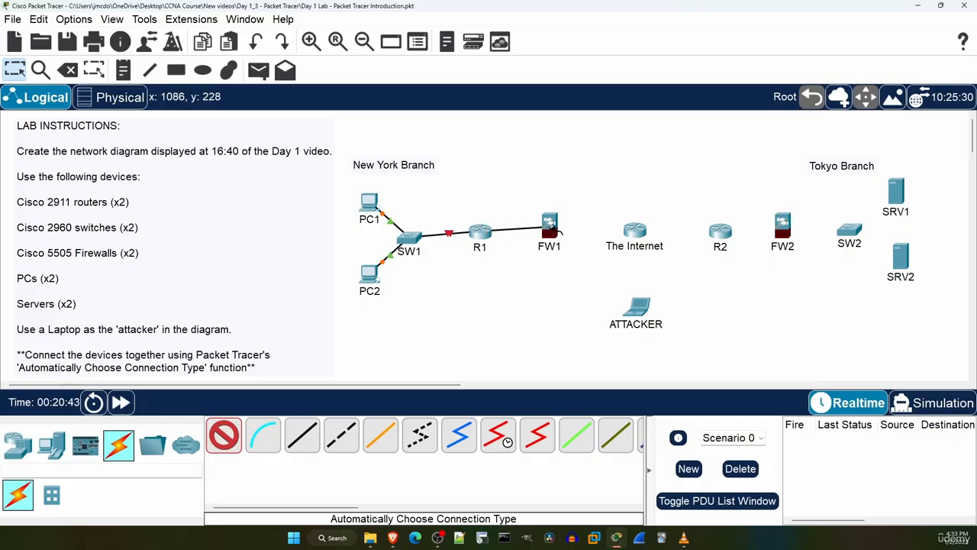
left_click(552, 226)
left_click(558, 227)
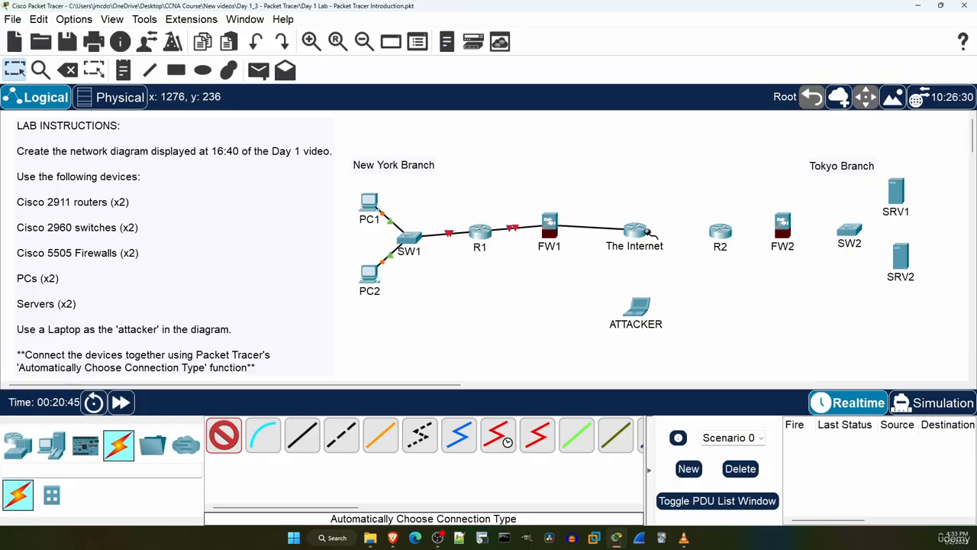
left_click(649, 232)
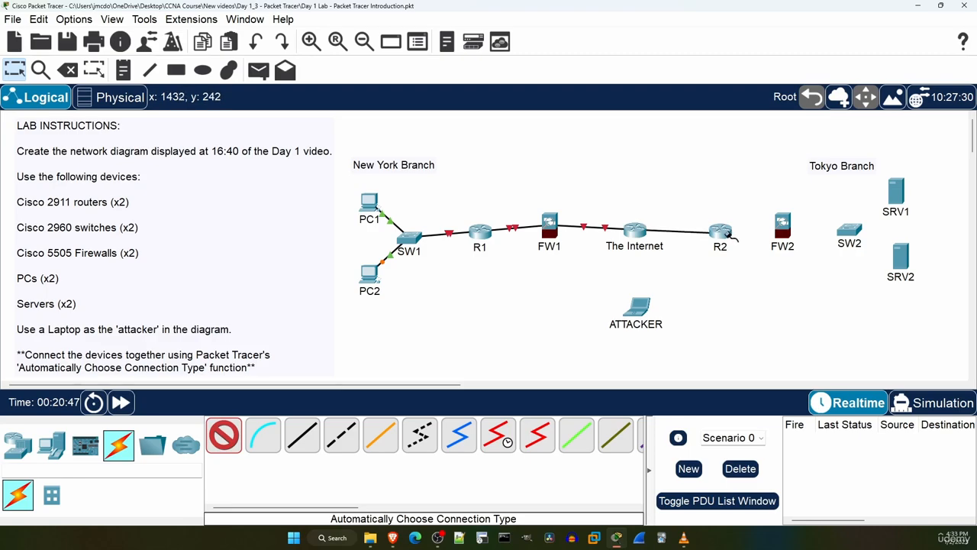
Connect The Internet router to SW2 through R2 and FW2, and link SW2 to SRV1 and SRV2, with automatically chosen connections.
left_click(727, 233)
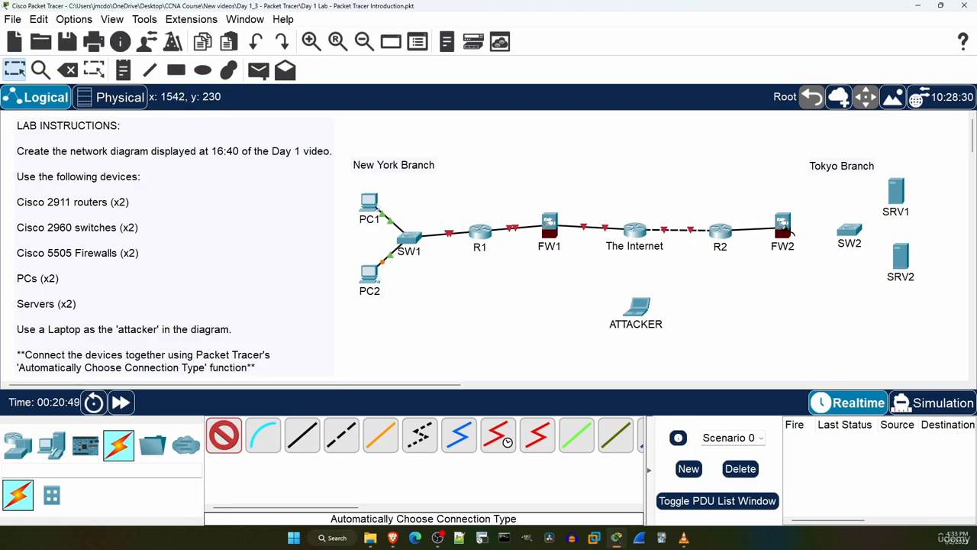
left_click(785, 225)
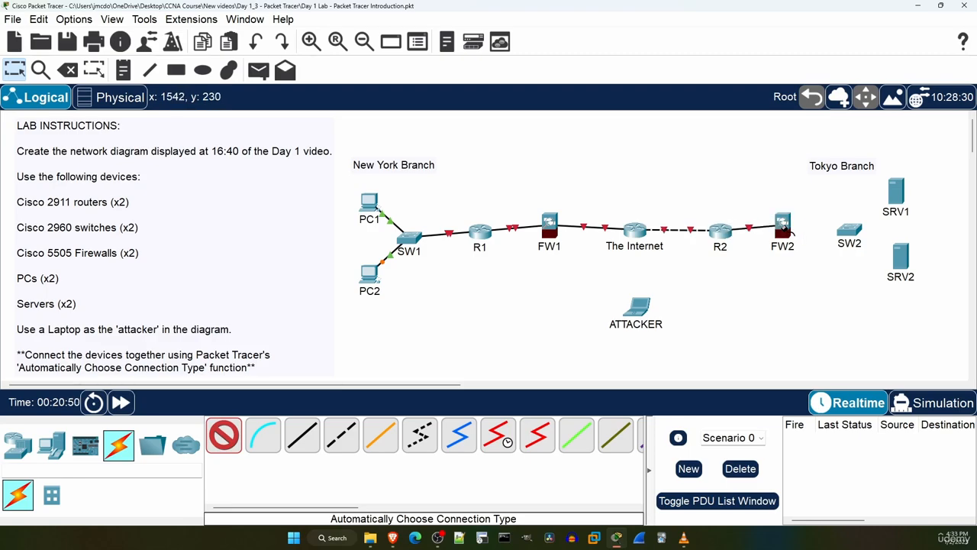
left_click(850, 229)
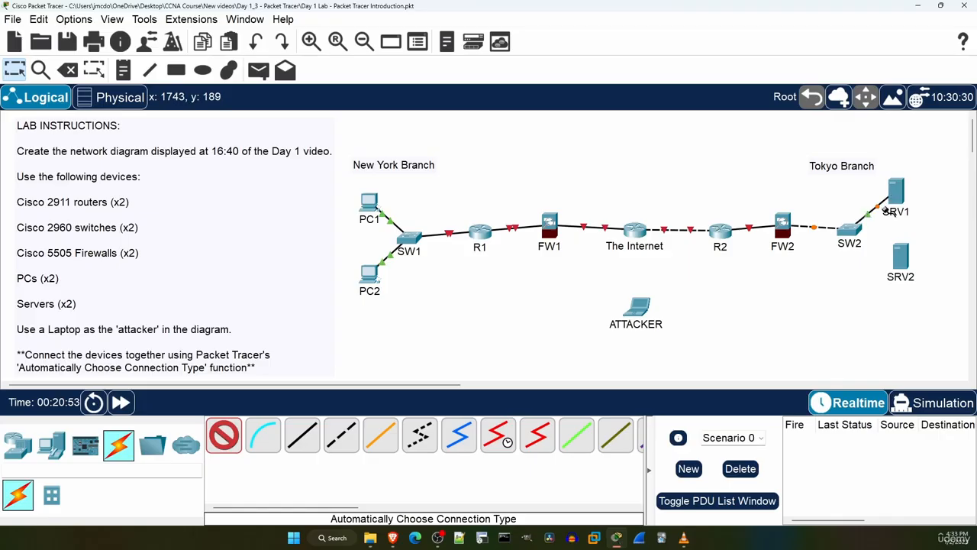
left_click(888, 211)
left_click(850, 230)
left_click(889, 263)
Connect the ATTACKER laptop to The Internet router with an automatically chosen connection, and end the cabling mode.
left_click(642, 305)
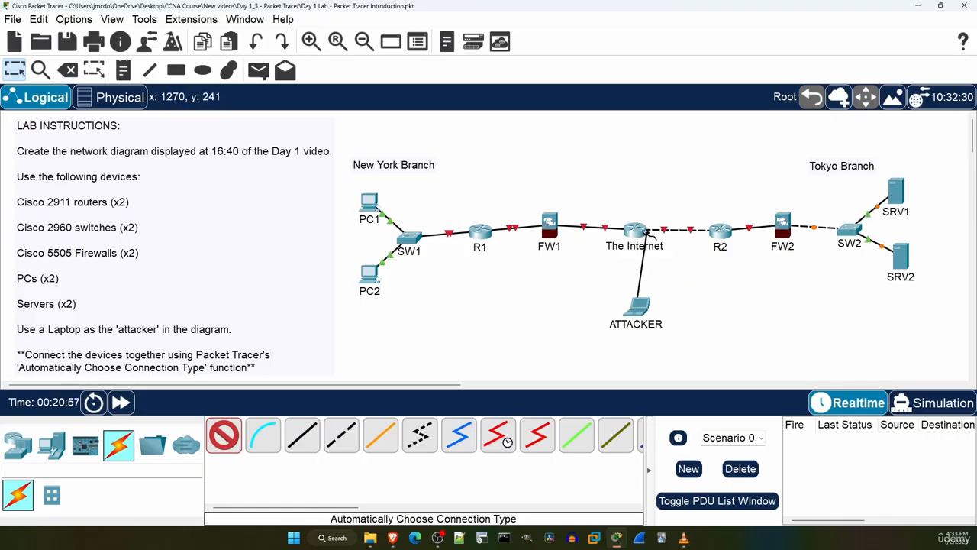
left_click(645, 231)
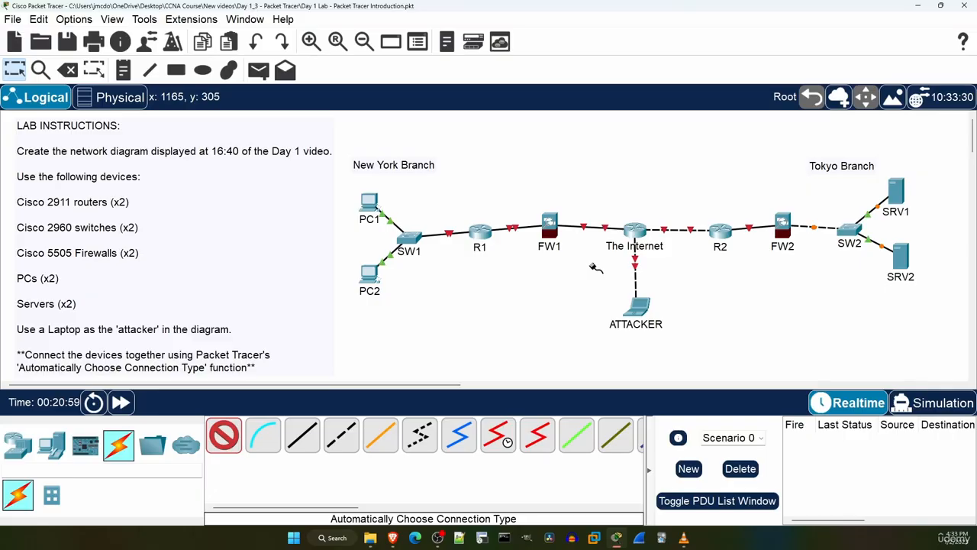
left_click(227, 433)
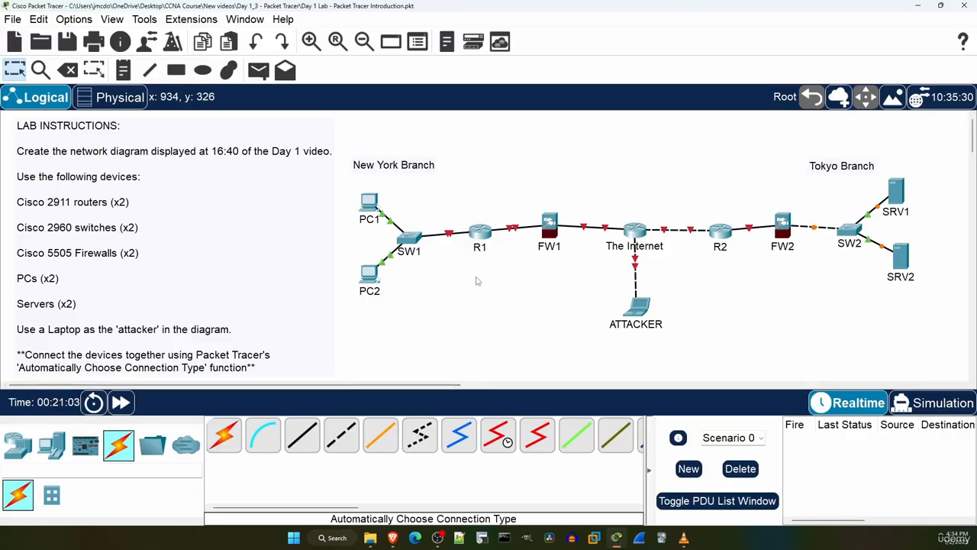